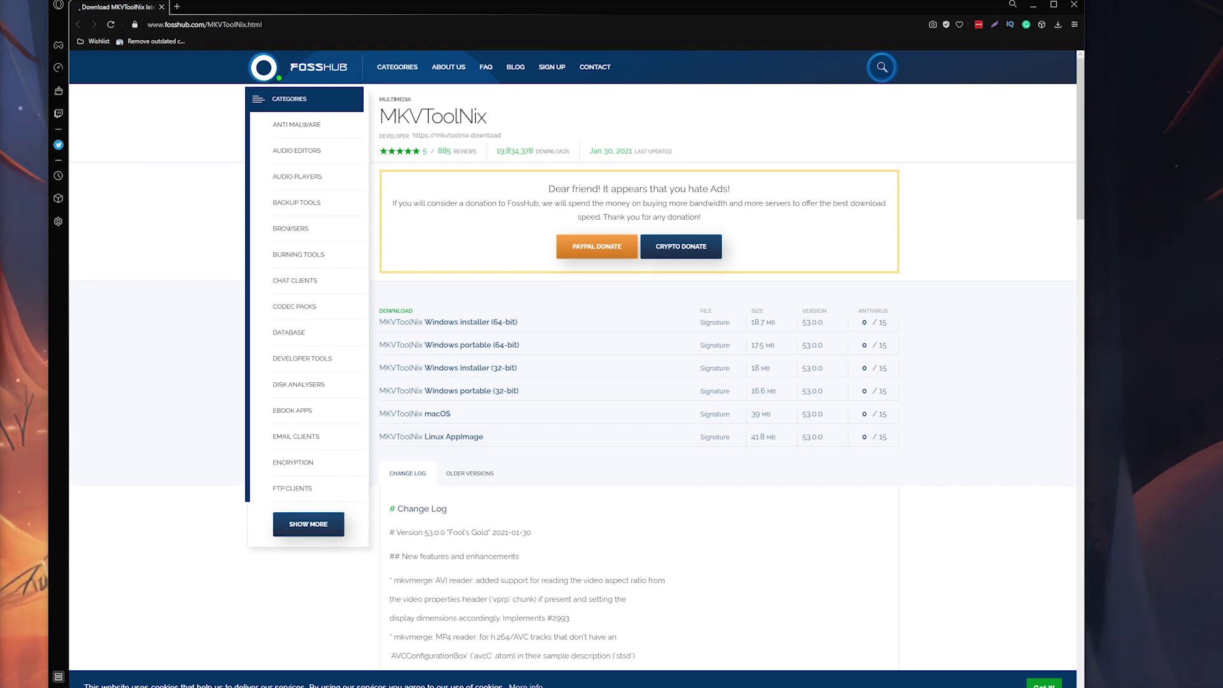
Check the address of the MKVToolNix download page and the PC's system type in the Windows About settings.
left_click(242, 26)
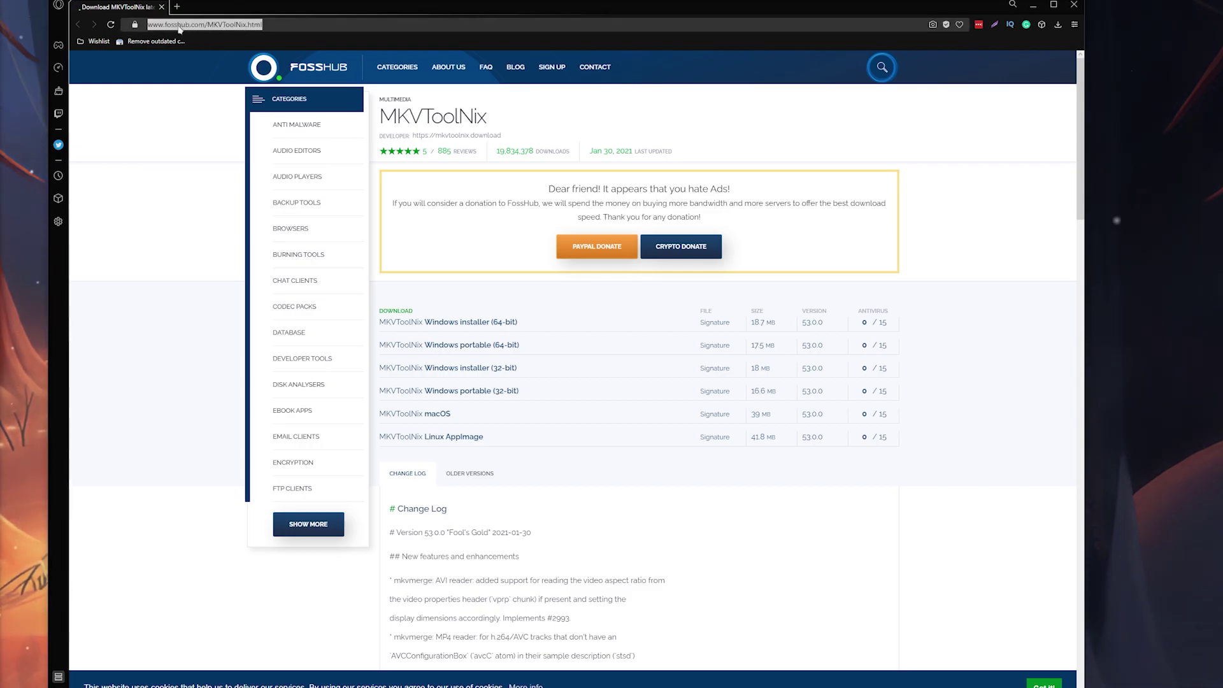
left_click(189, 146)
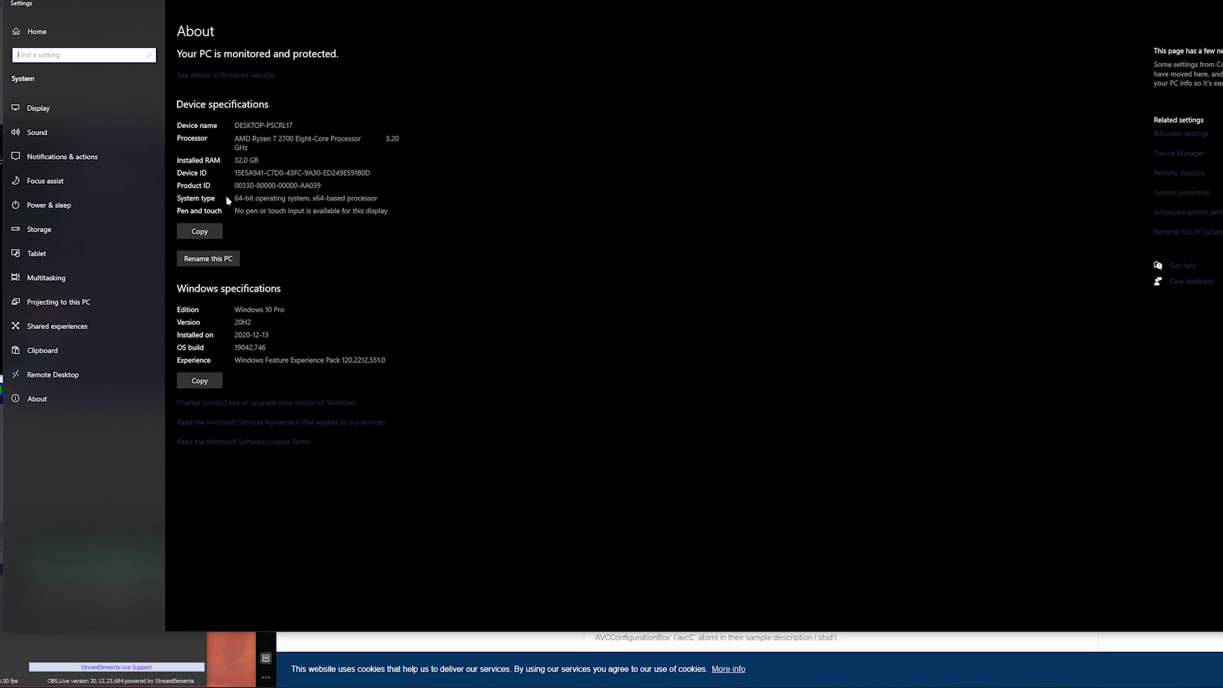
left_click(195, 201)
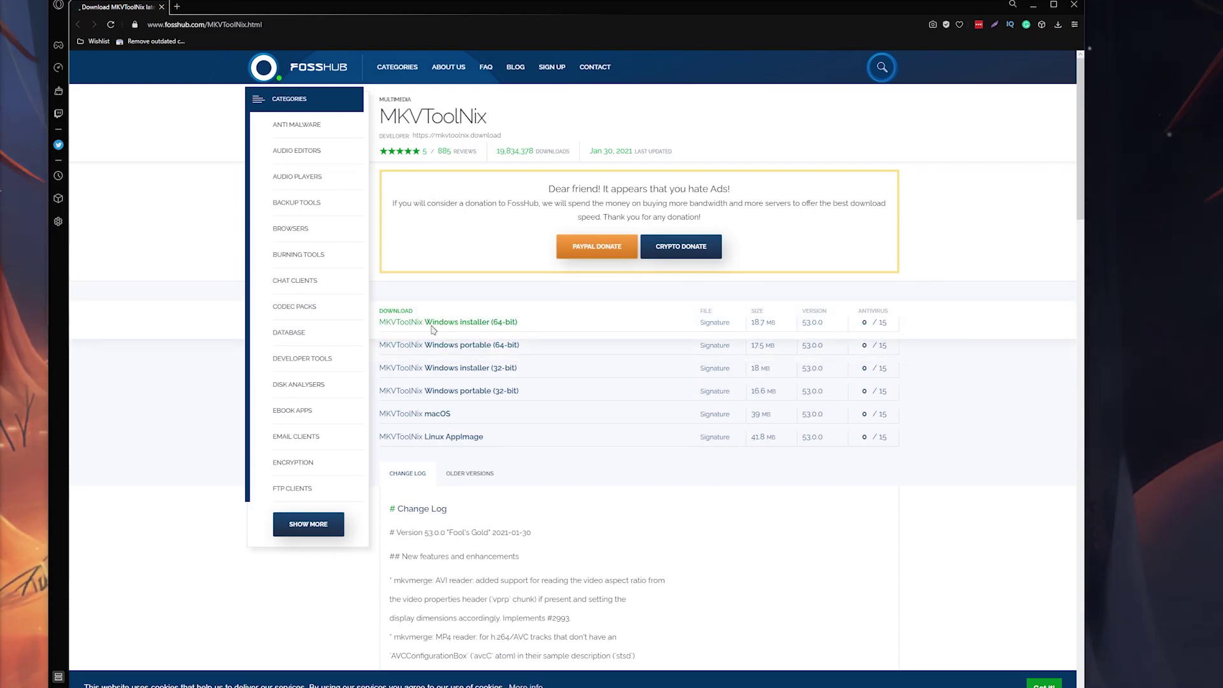
Download the 64-bit MKVToolNix Windows installer to Downloads as mkvtoolnix-64-bit-53.0.0-setup.exe.
left_click(432, 325)
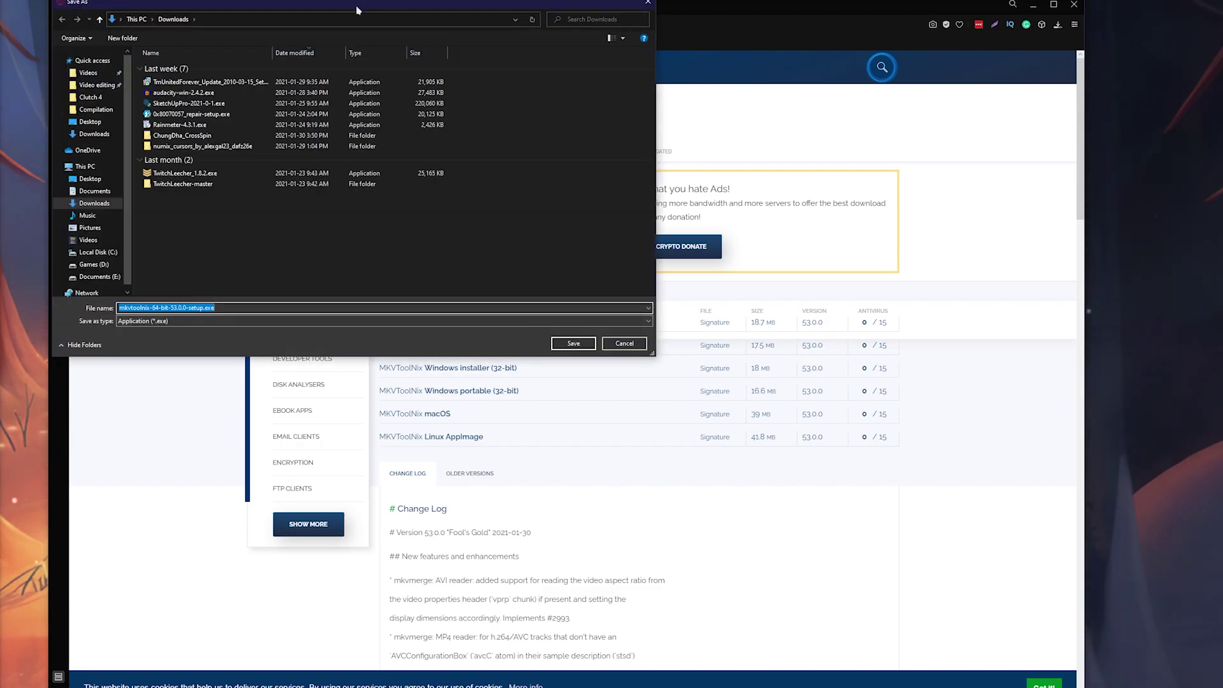
left_click_drag(358, 10, 444, 64)
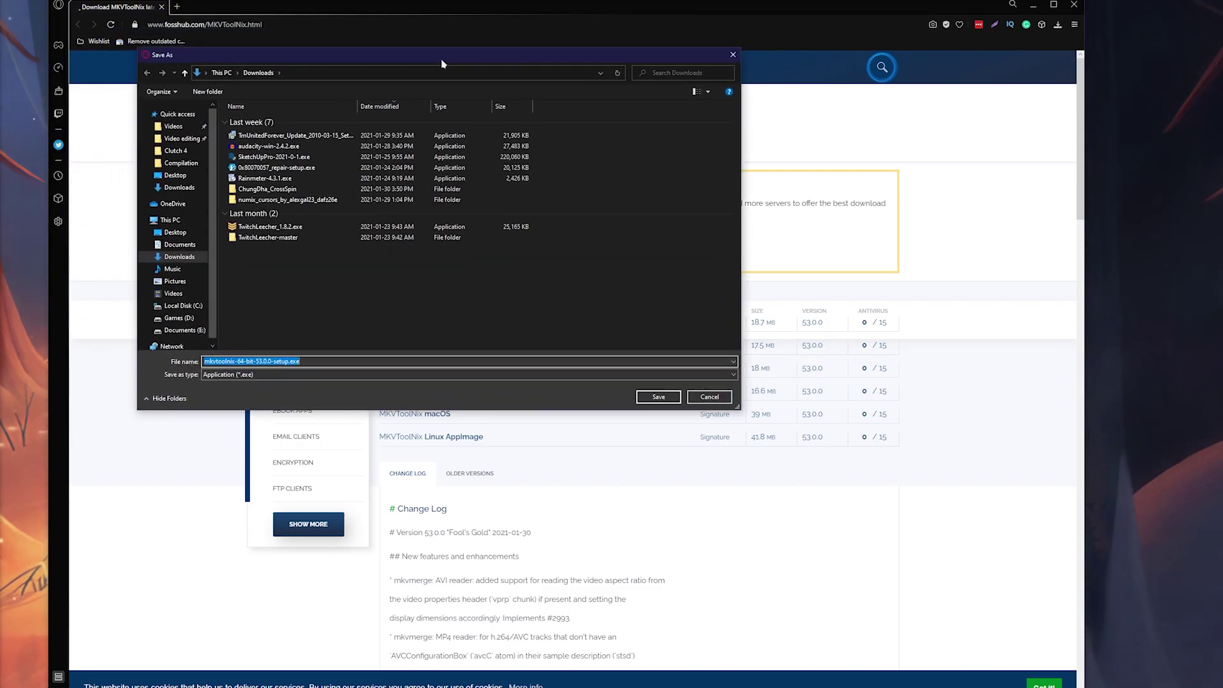
left_click(658, 396)
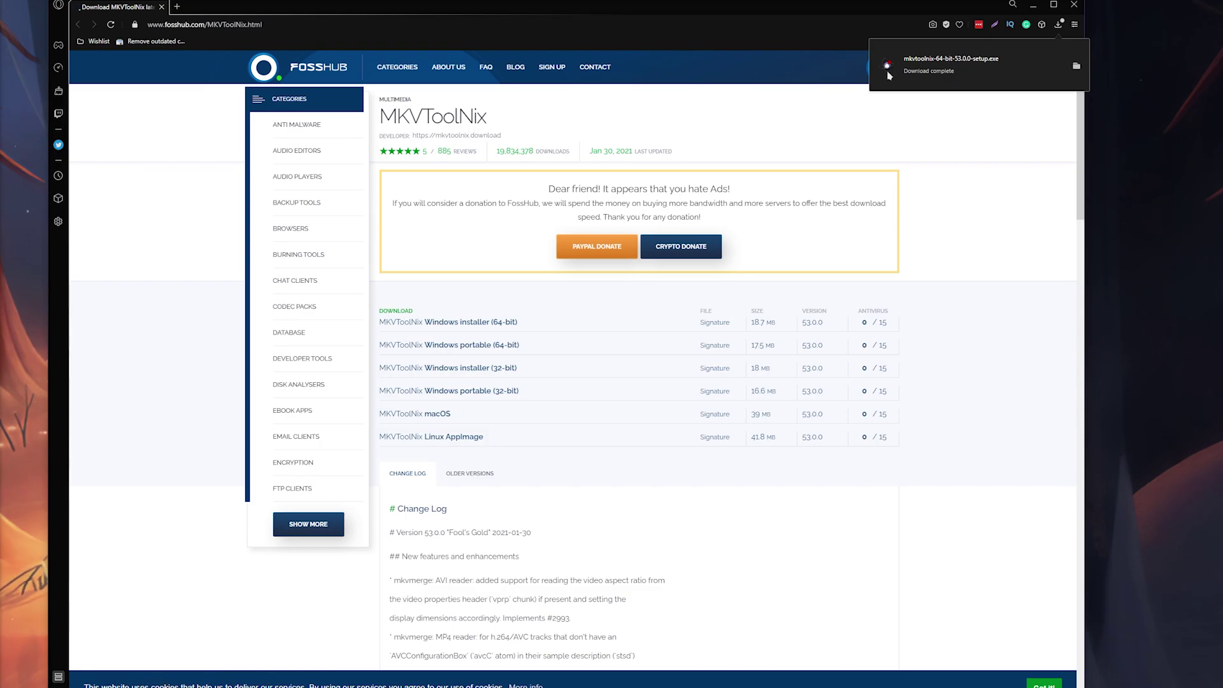
Run the downloaded setup and install MKVToolNix 53.0.0 in C:\Program Files\MKVToolNix\ with the MKVToolNix Start Menu folder.
left_click(1012, 67)
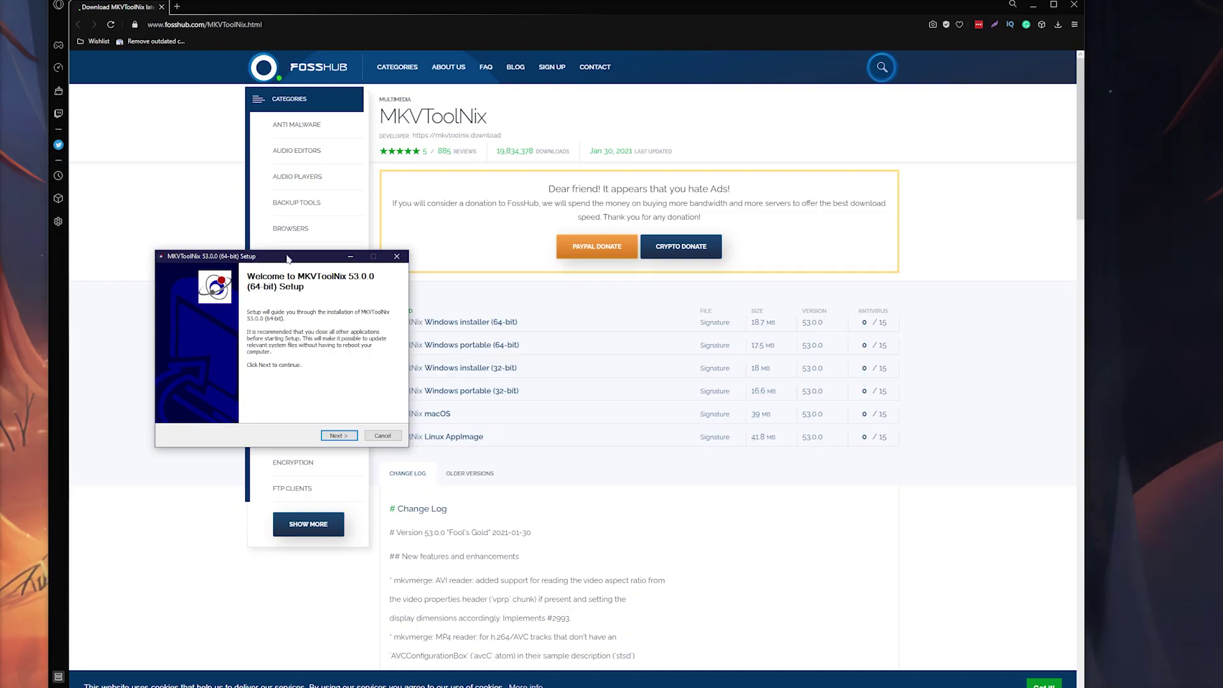
left_click_drag(287, 258, 320, 200)
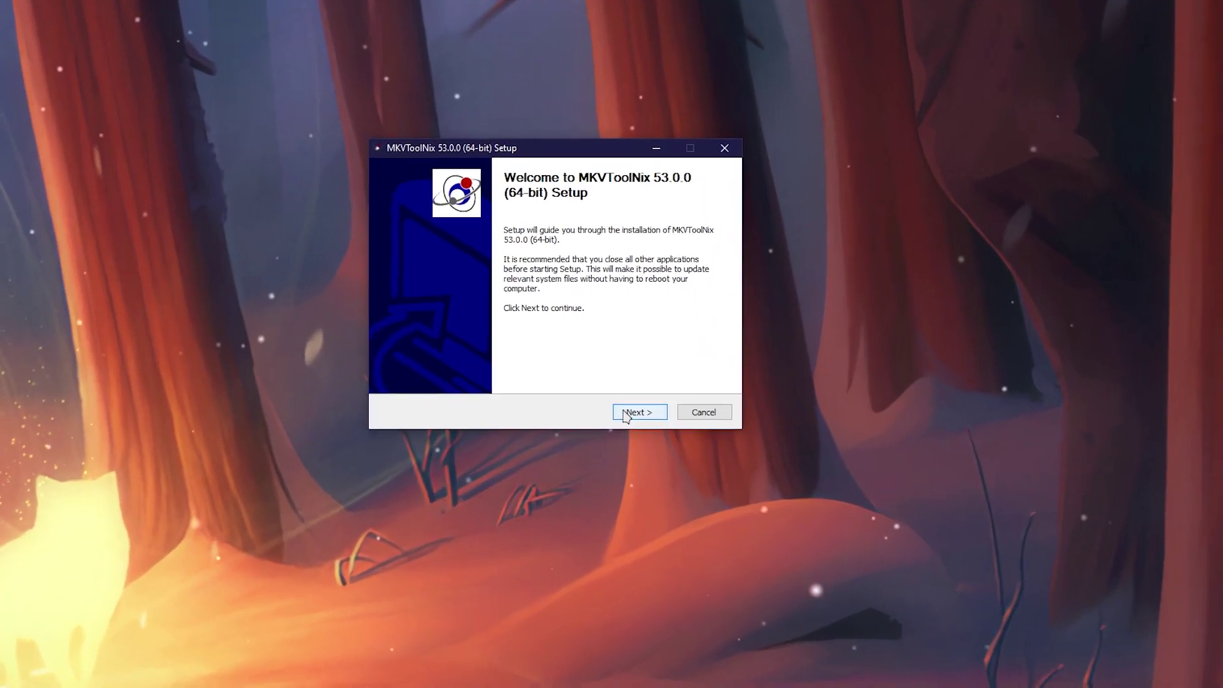
left_click(371, 377)
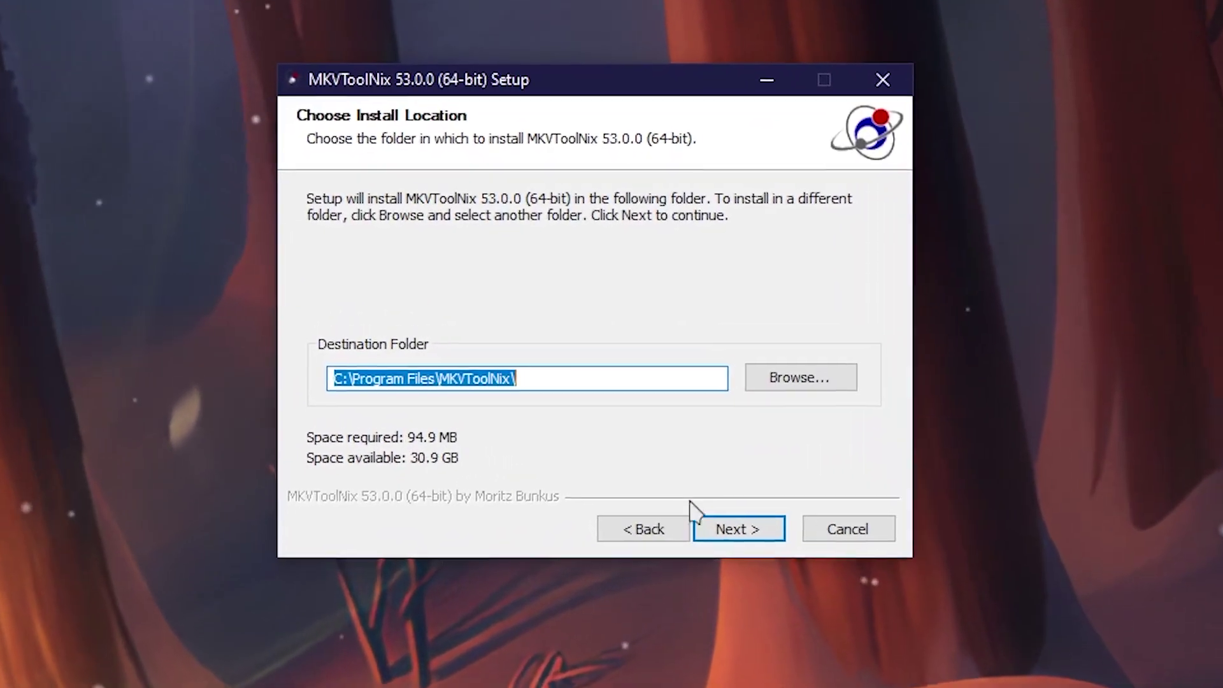
left_click(685, 474)
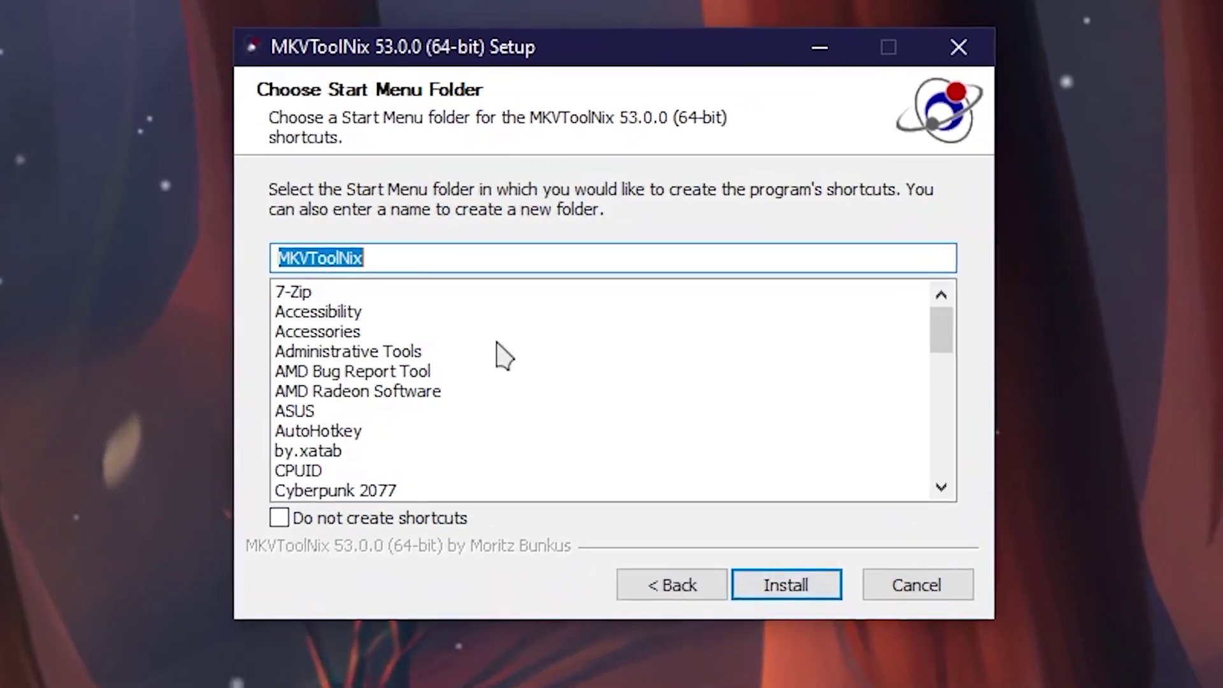
left_click(806, 598)
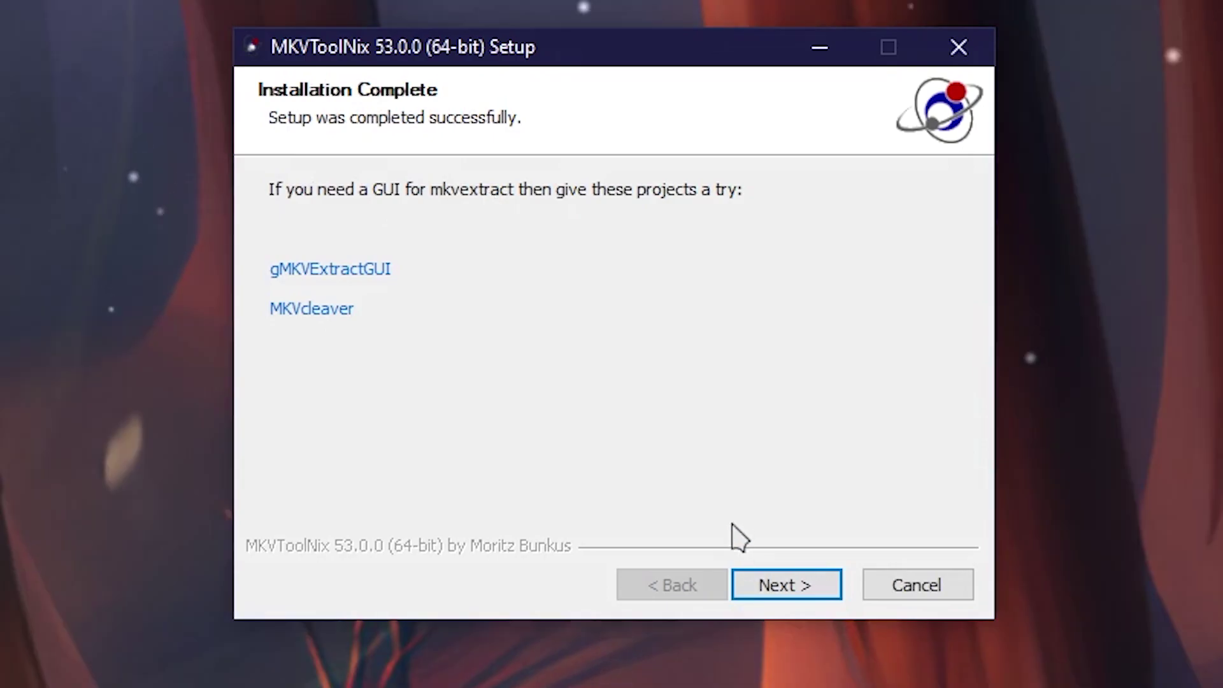
left_click(772, 584)
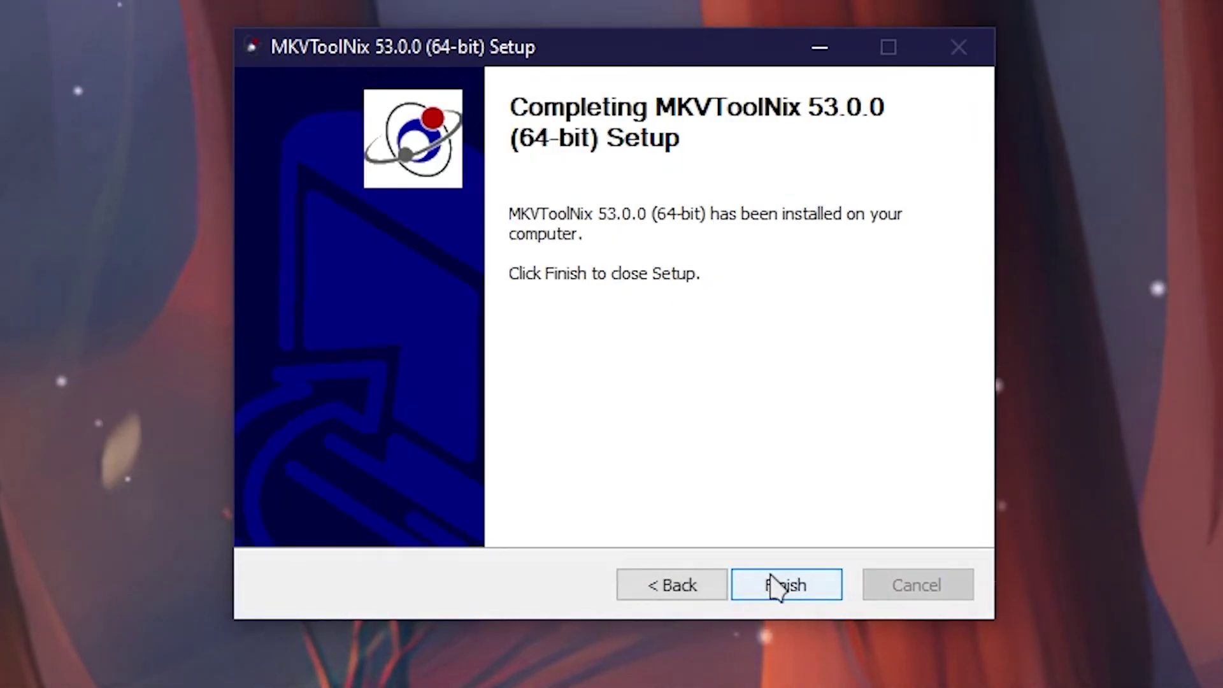
left_click(774, 585)
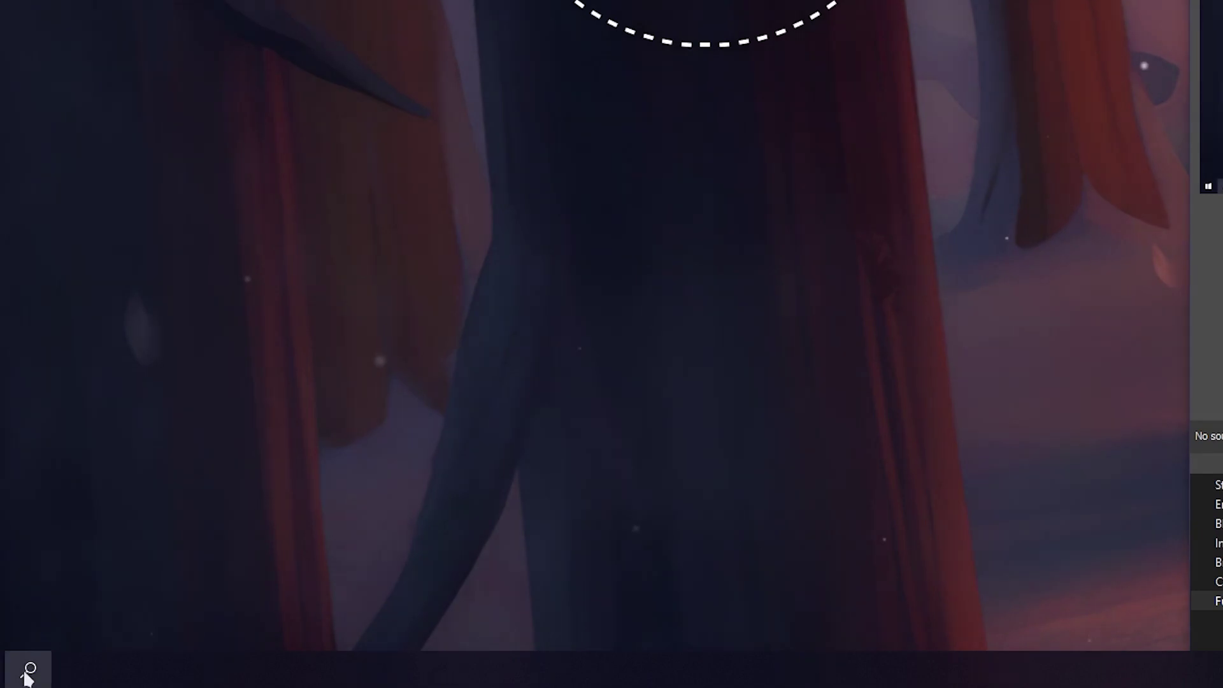
Search Windows for "mkv" and launch MKVToolNix GUI.
left_click(29, 672)
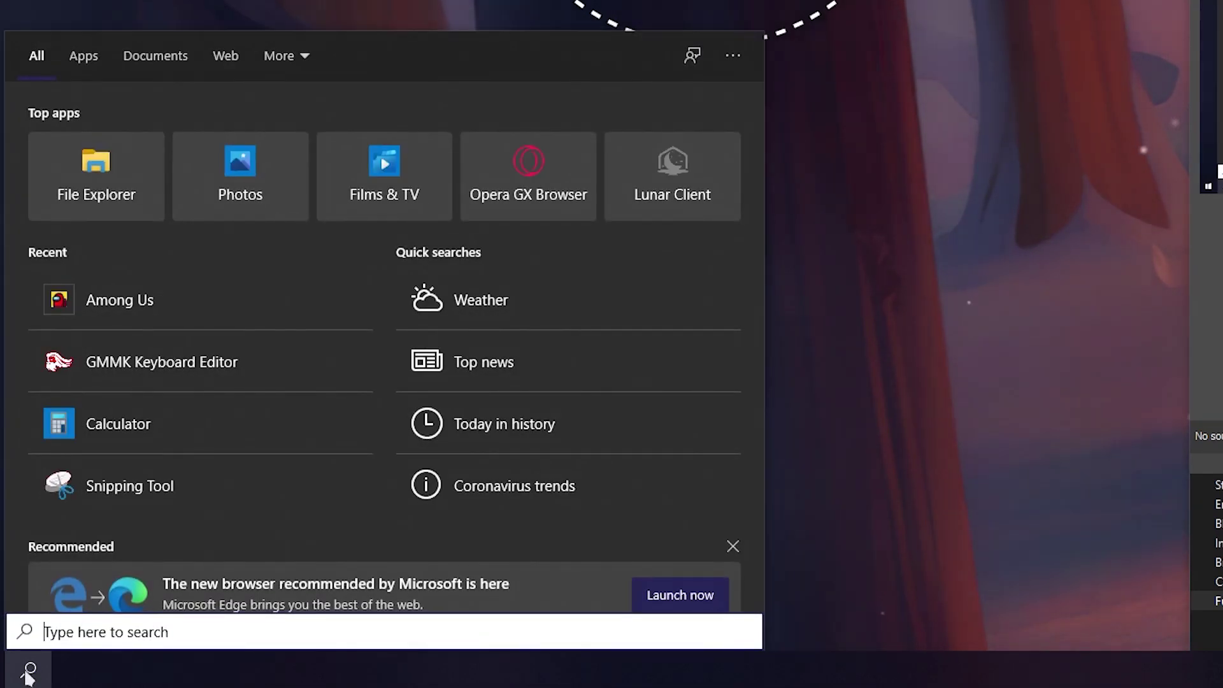
type("mkv")
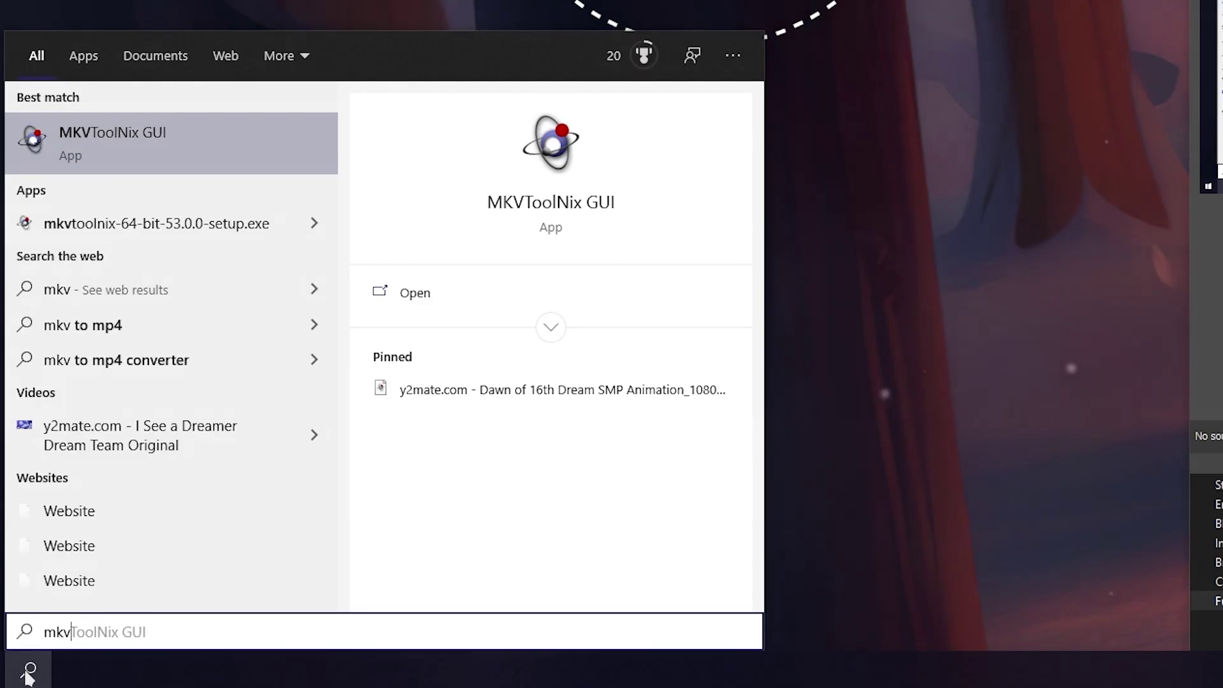
key("Return")
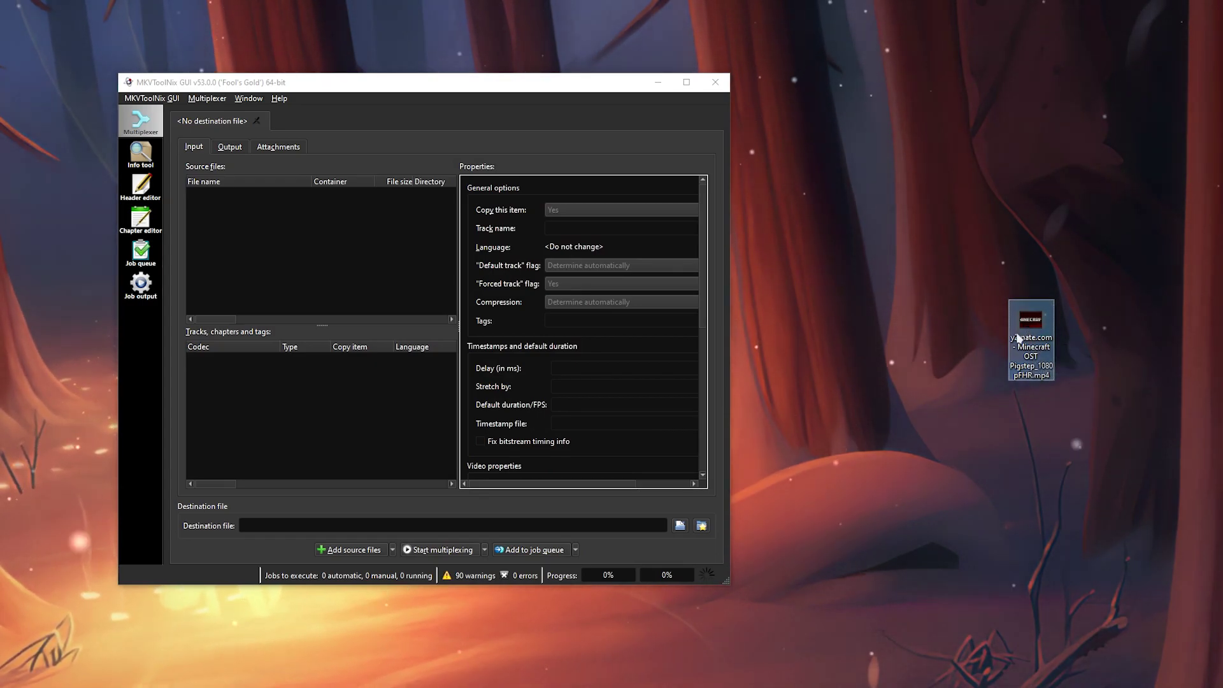
Play the Minecraft OST Pigstep MP4 from the desktop, pause it to check its length, and close the player.
double_click(1020, 336)
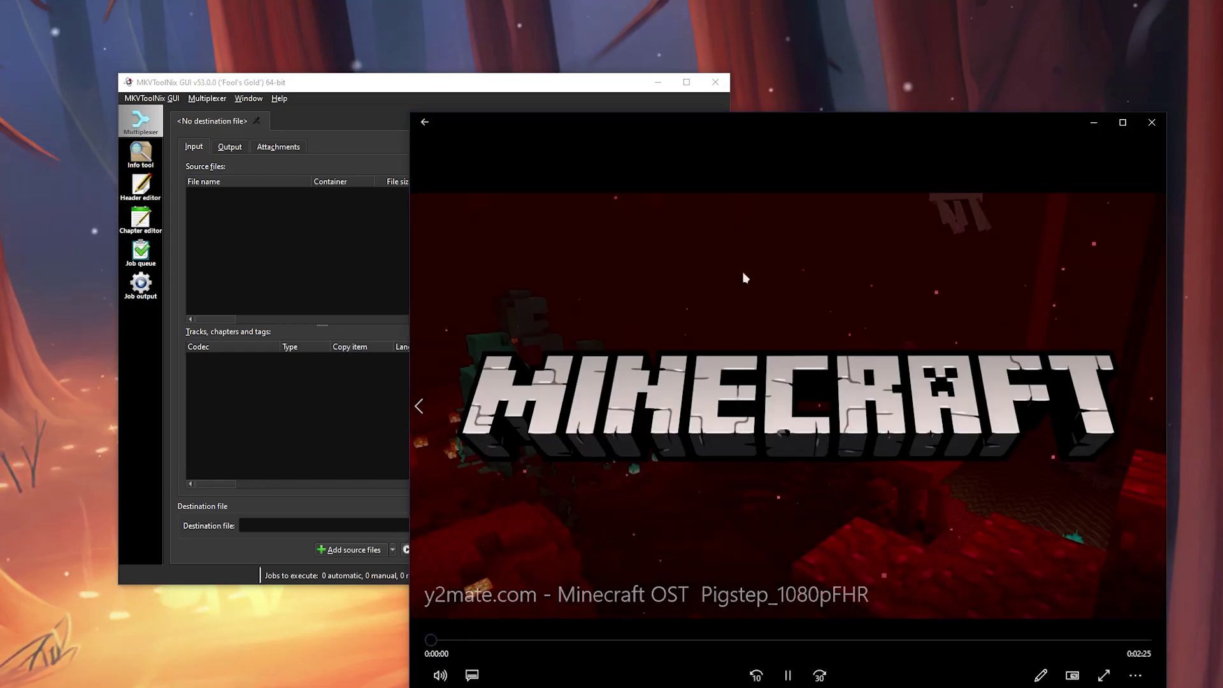
left_click(788, 675)
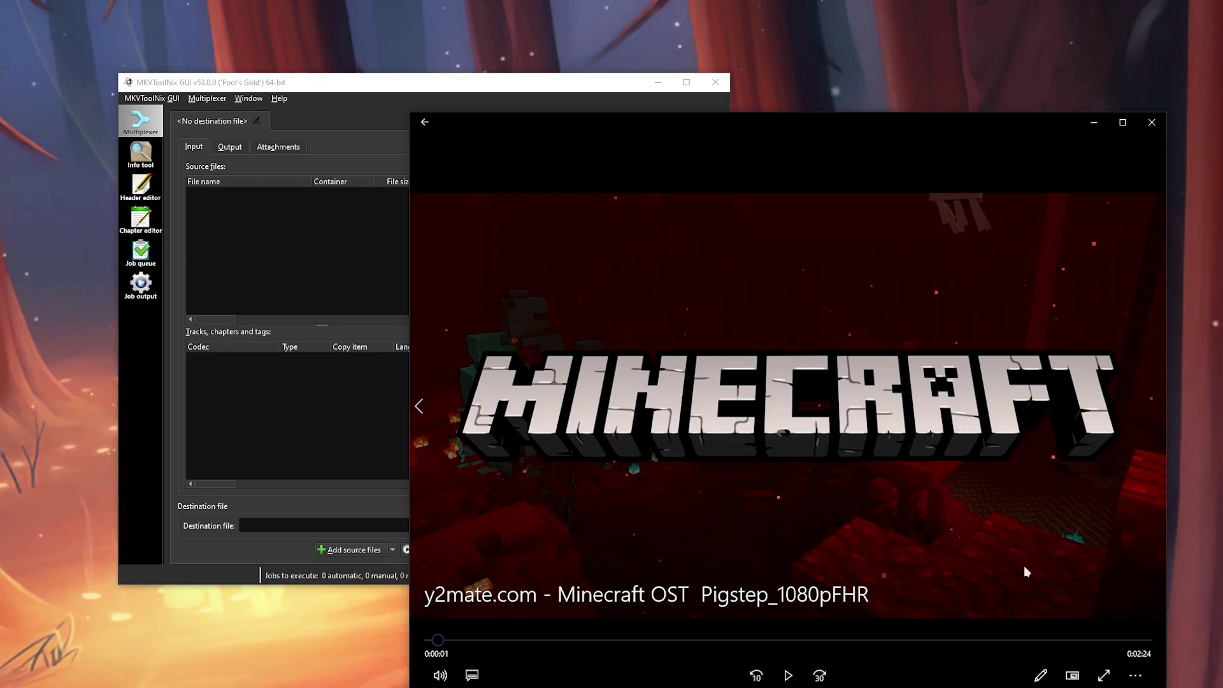
left_click(1152, 122)
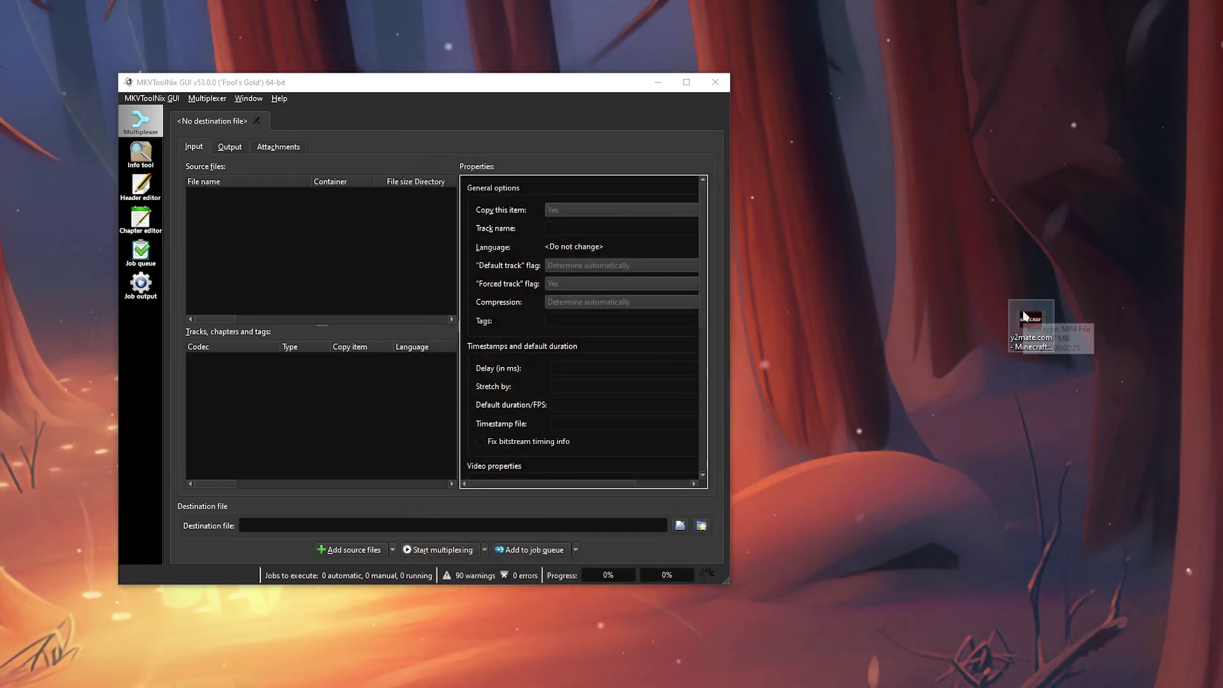
Add the desktop file y2mate.com - Minecraft OST Pigstep_1080pFHR.mp4 as a source file in the multiplexer and select its entry.
left_click_drag(298, 82, 410, 103)
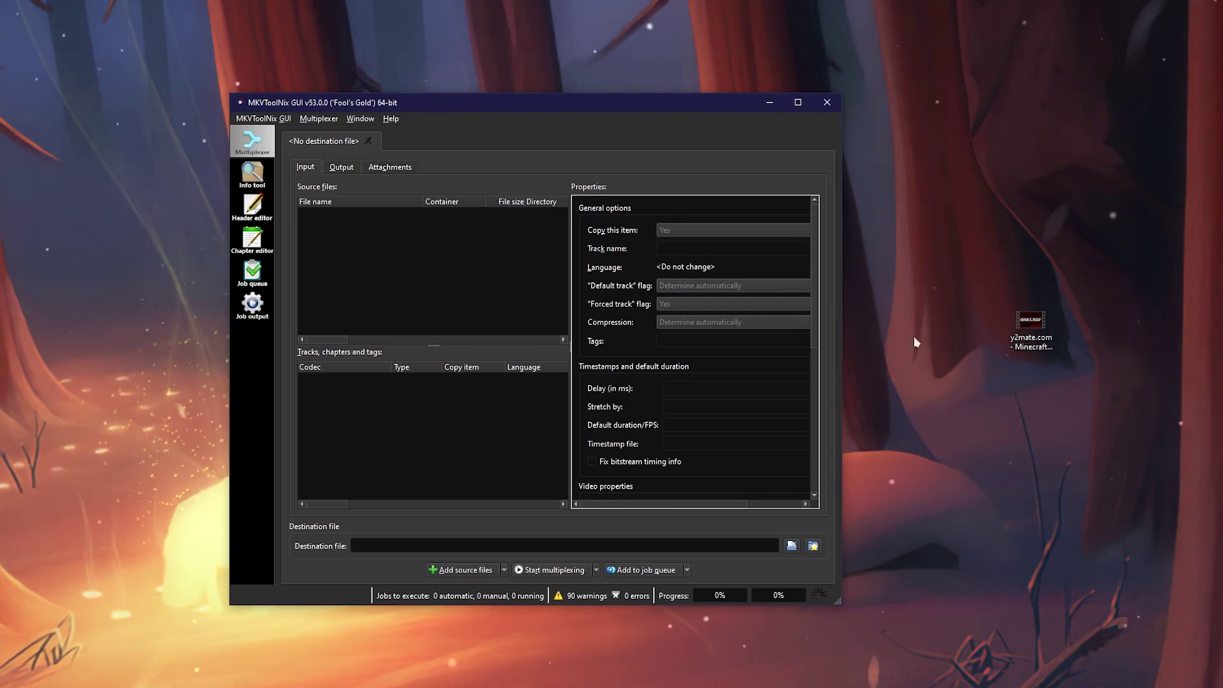
left_click(1043, 336)
left_click_drag(1043, 336, 515, 265)
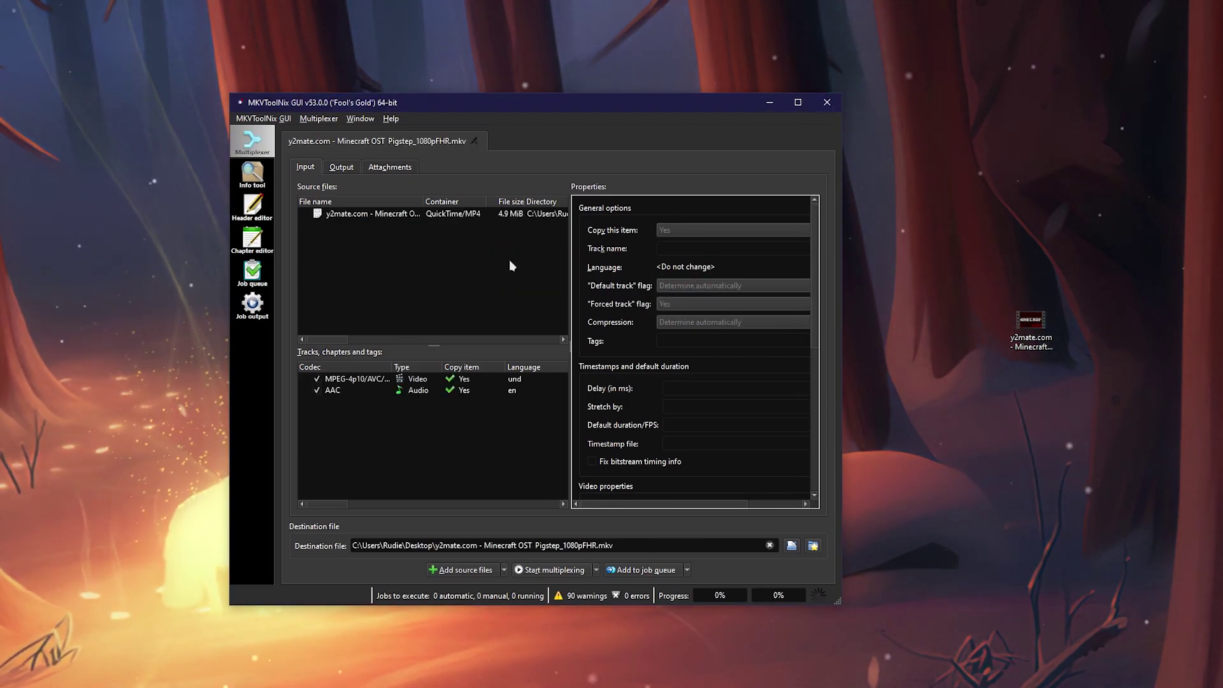
left_click(421, 215)
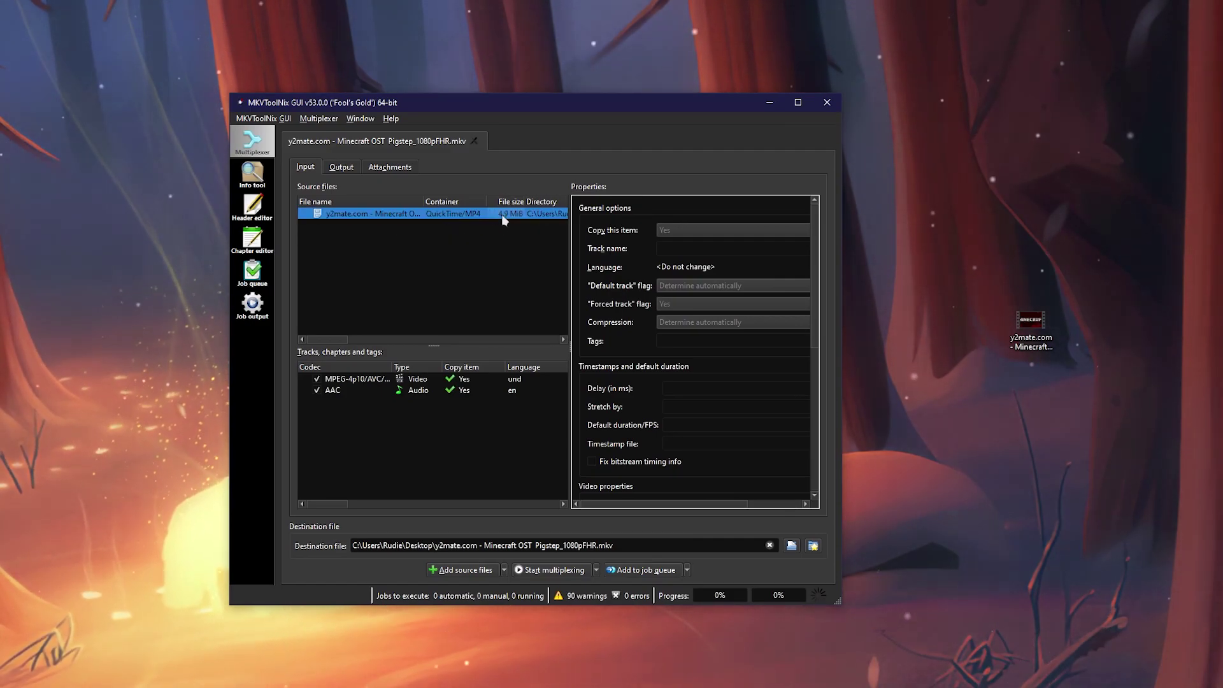
Append the same Pigstep MP4 three more times to the existing source file.
left_click_drag(1030, 324, 502, 250)
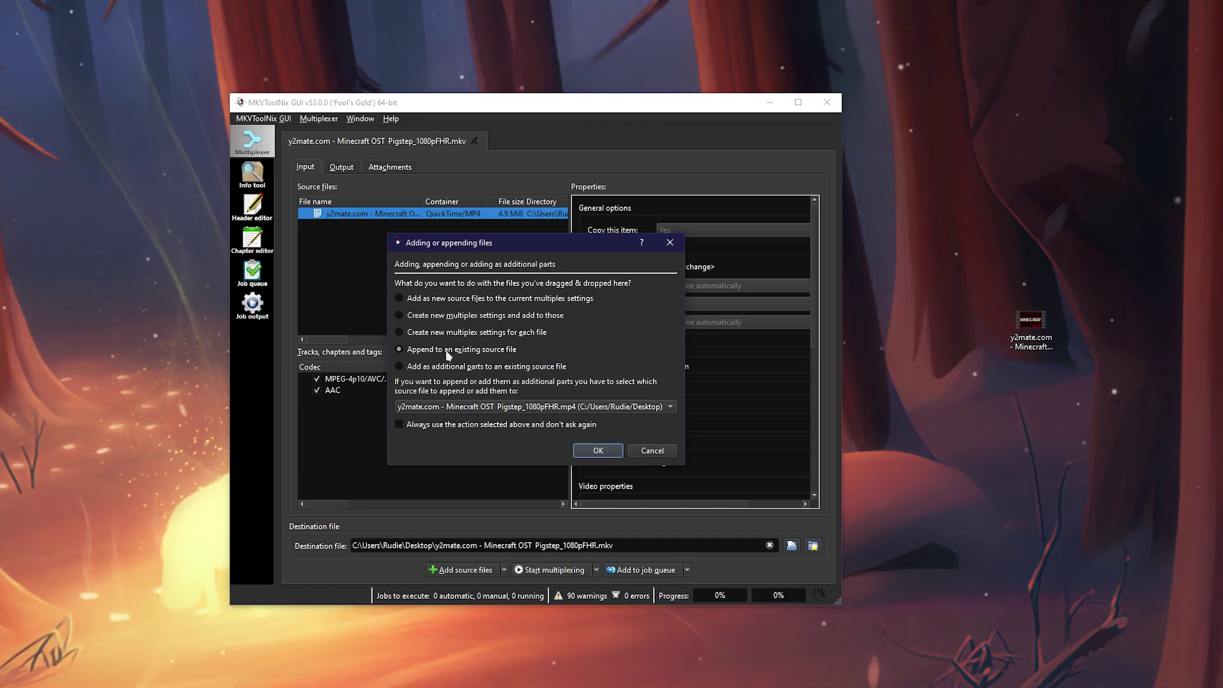
key("Return")
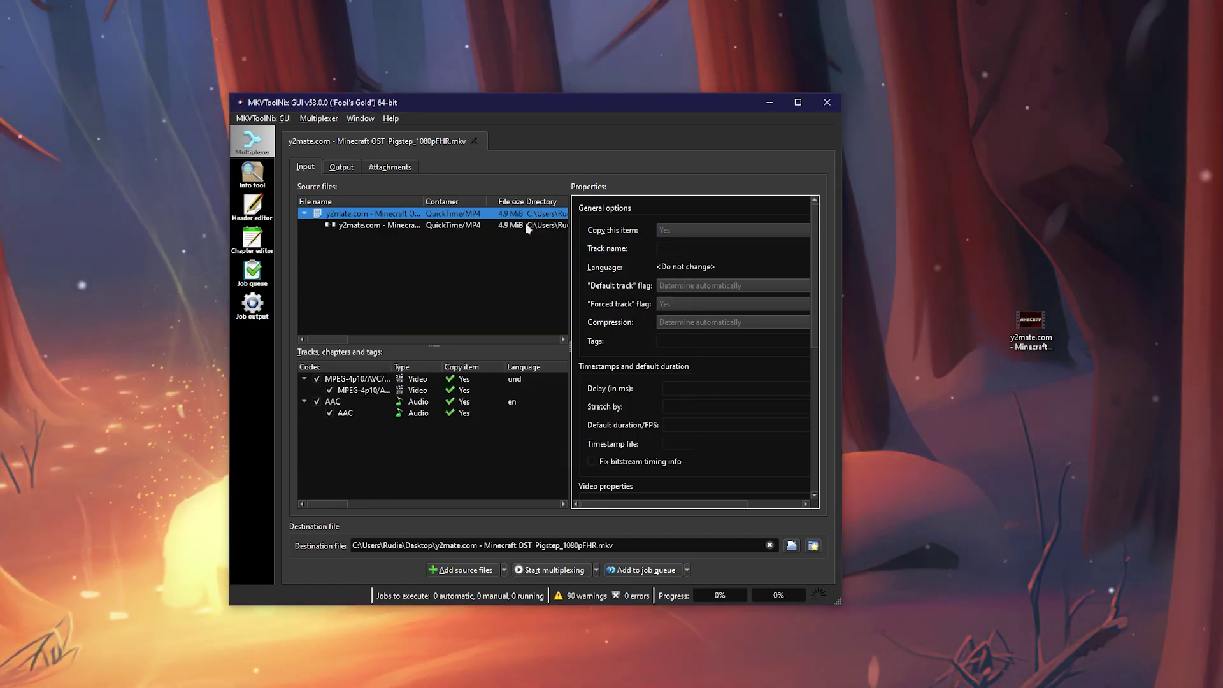
left_click_drag(1030, 325, 484, 245)
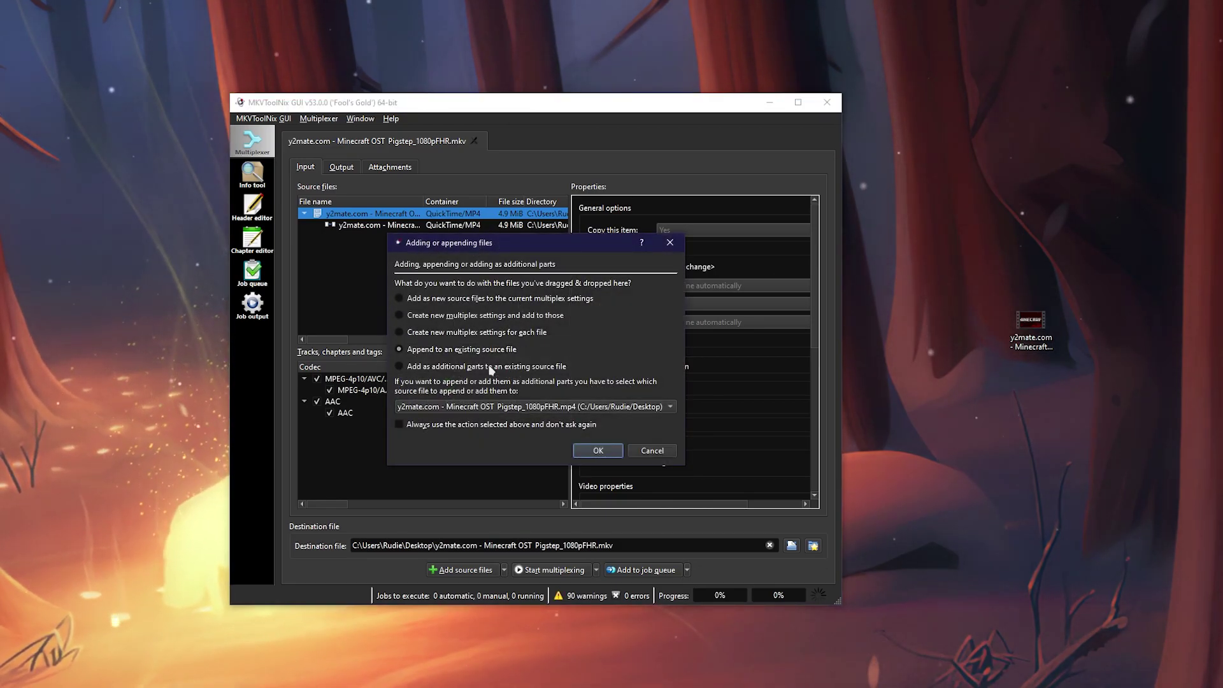
left_click(607, 453)
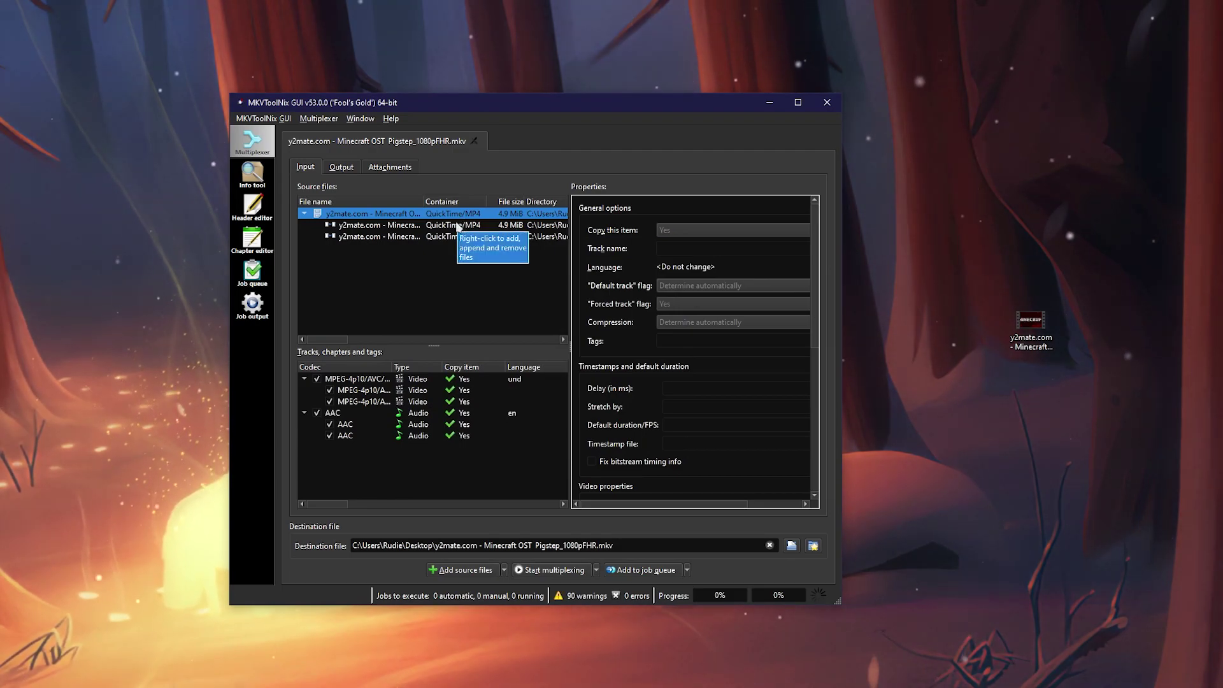
left_click_drag(1031, 322, 642, 282)
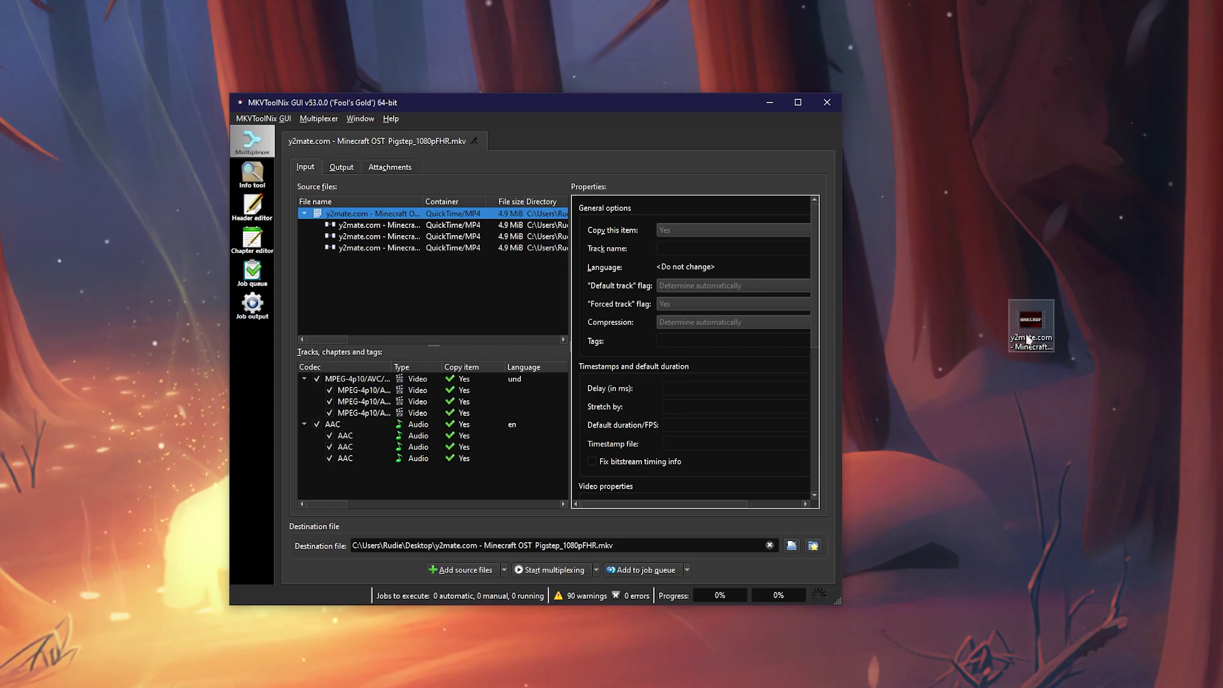
Look through the entries for the source file and its appended copies in the source files list.
left_click(462, 248)
left_click(465, 237)
left_click(491, 248)
left_click(514, 236)
left_click(515, 228)
left_click(516, 215)
left_click(517, 226)
left_click(522, 238)
left_click(521, 246)
key("Up")
key("Up")
key("Up")
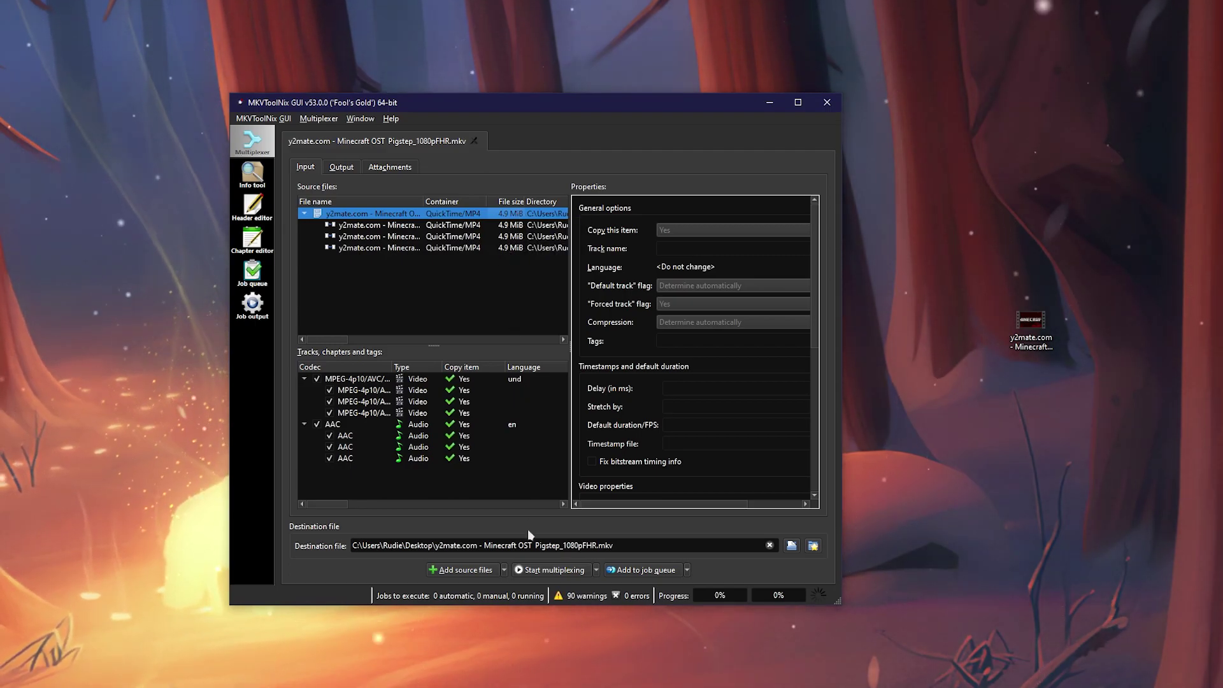
Multiplex the appended copies into y2mate.com - Minecraft OST Pigstep_1080pFHR.mkv and play the output file to check its length.
left_click(554, 573)
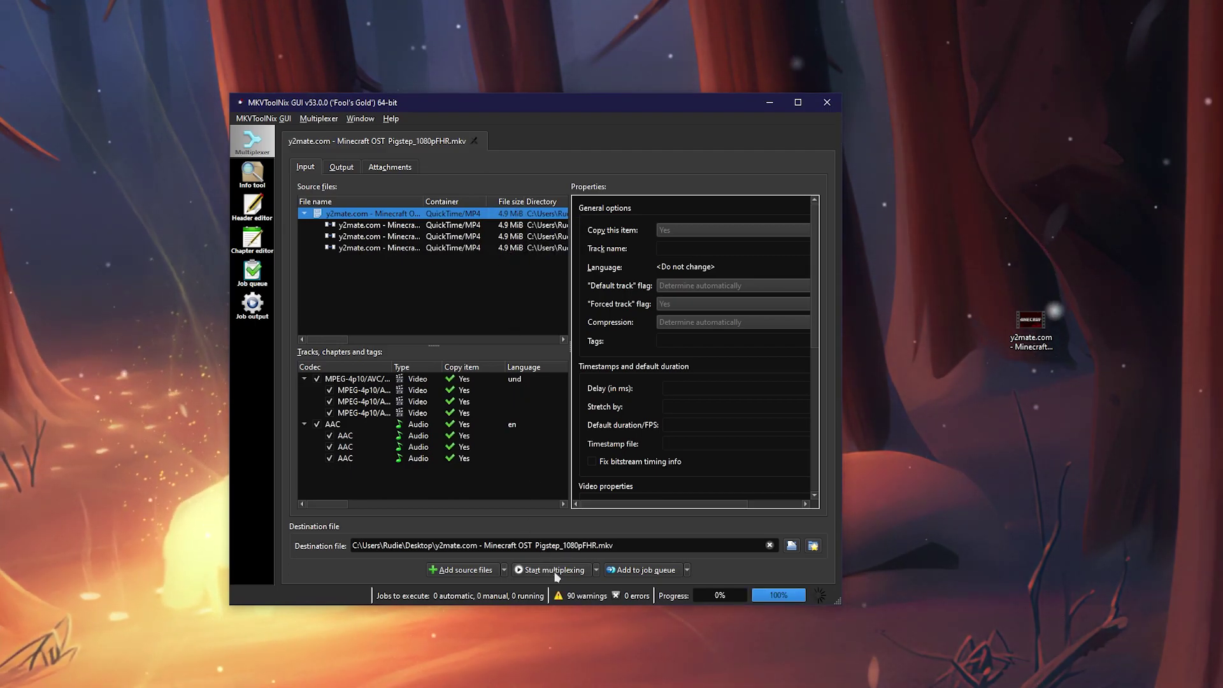
left_click(1031, 400)
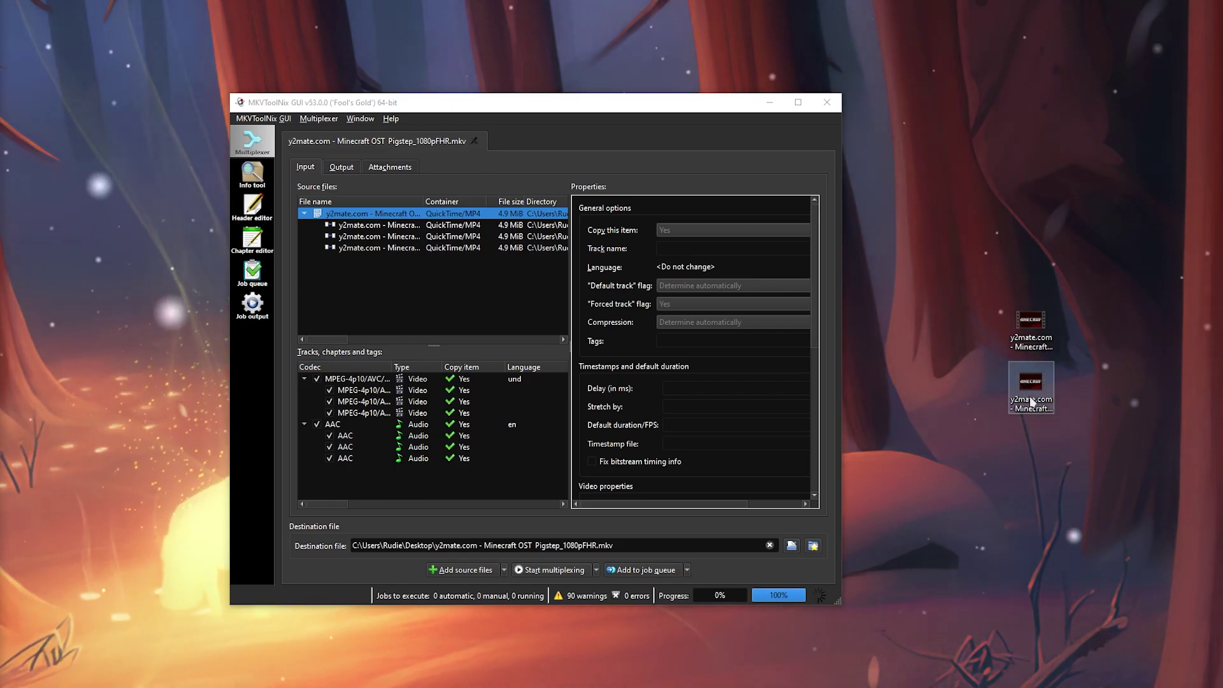
left_click(1036, 402)
double_click(1036, 403)
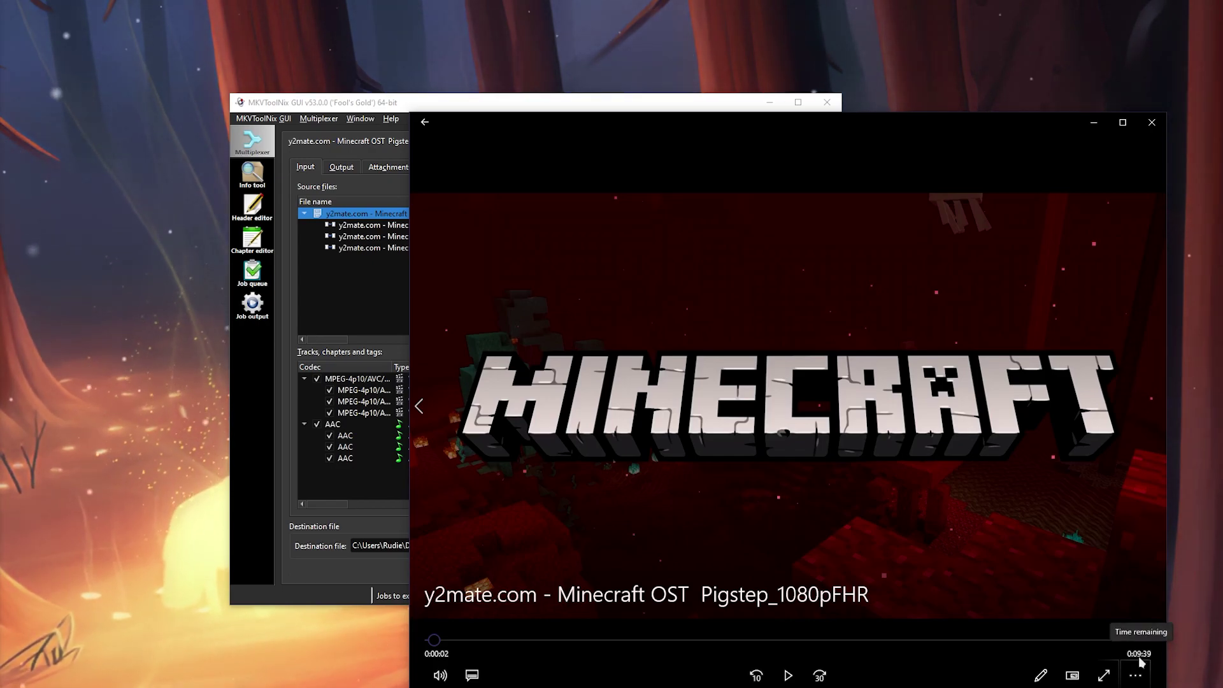
left_click(1152, 122)
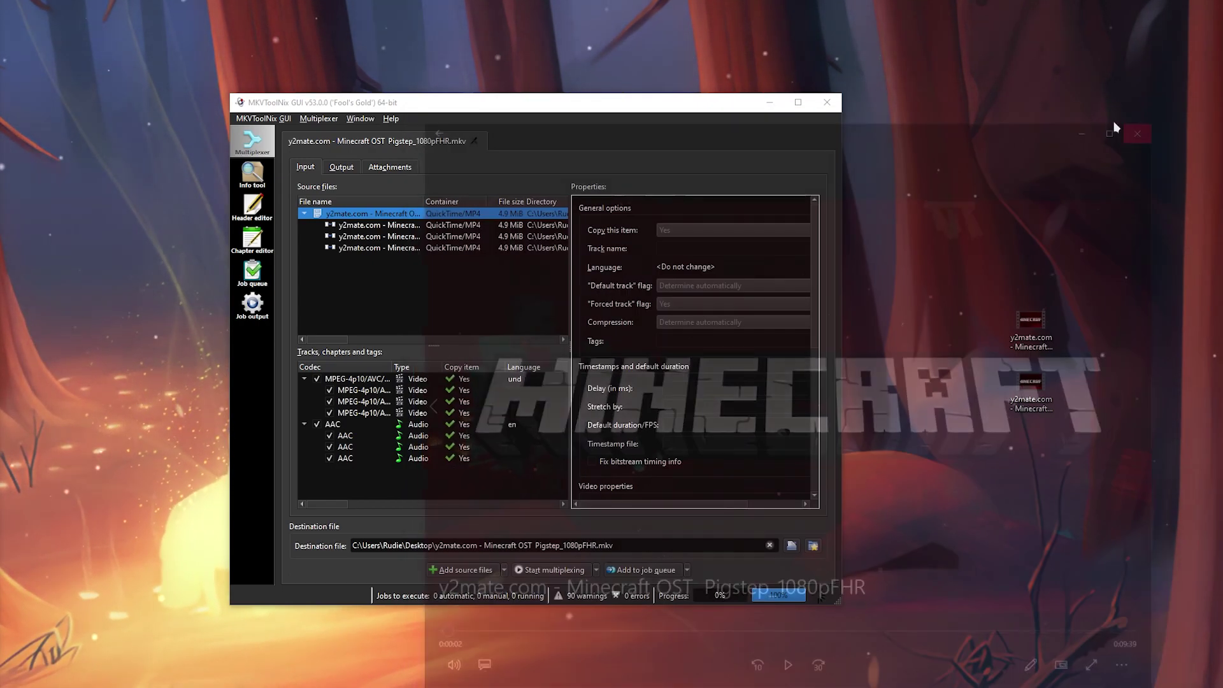
Replace the finished job with a new multiplex job that uses the joined MKV as source, and append one more copy of it.
left_click(474, 141)
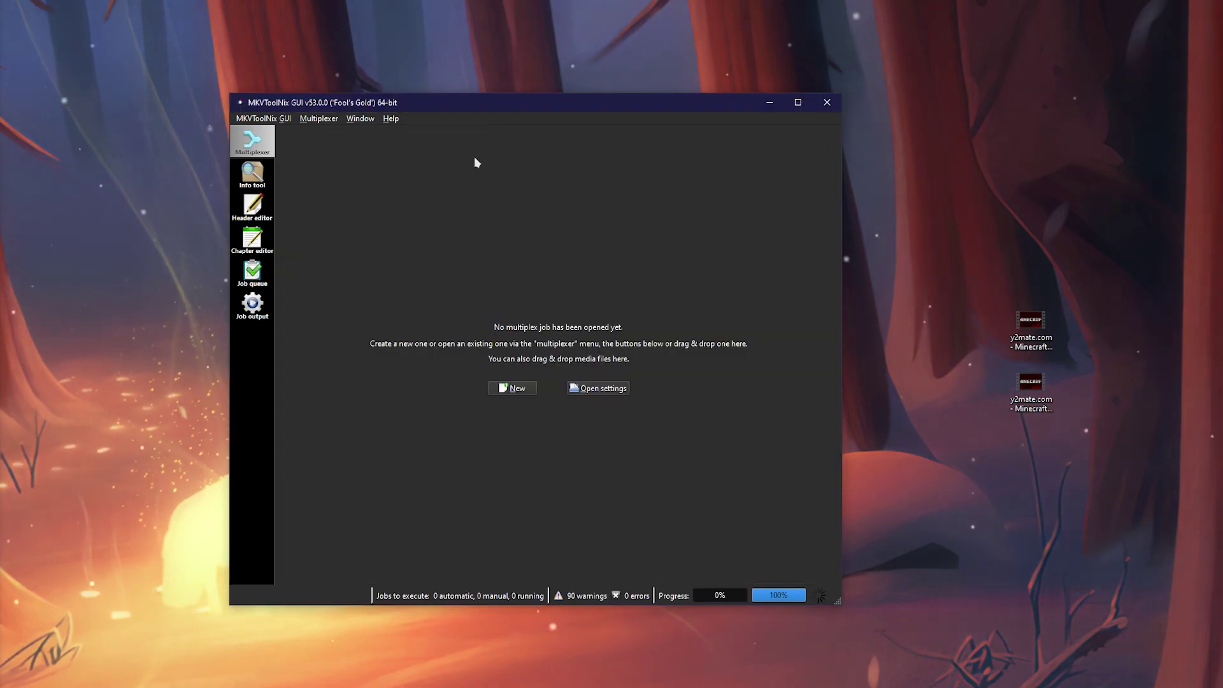
left_click(513, 388)
left_click_drag(1031, 386, 462, 268)
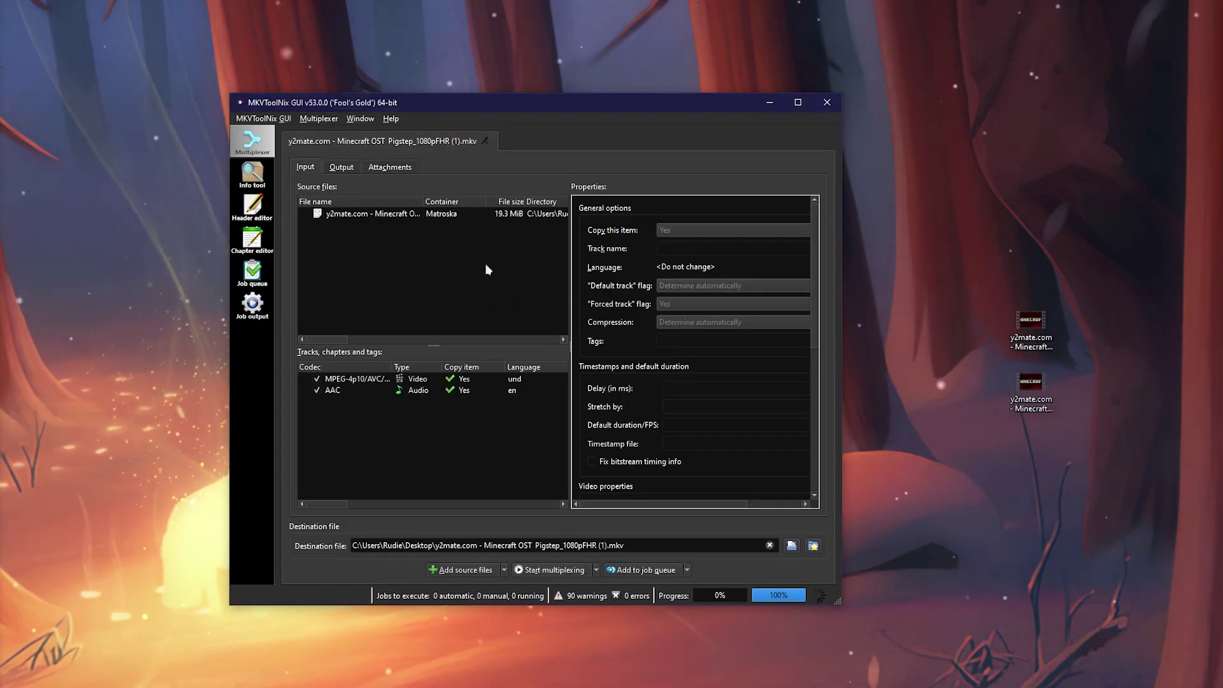
left_click_drag(1047, 408, 479, 276)
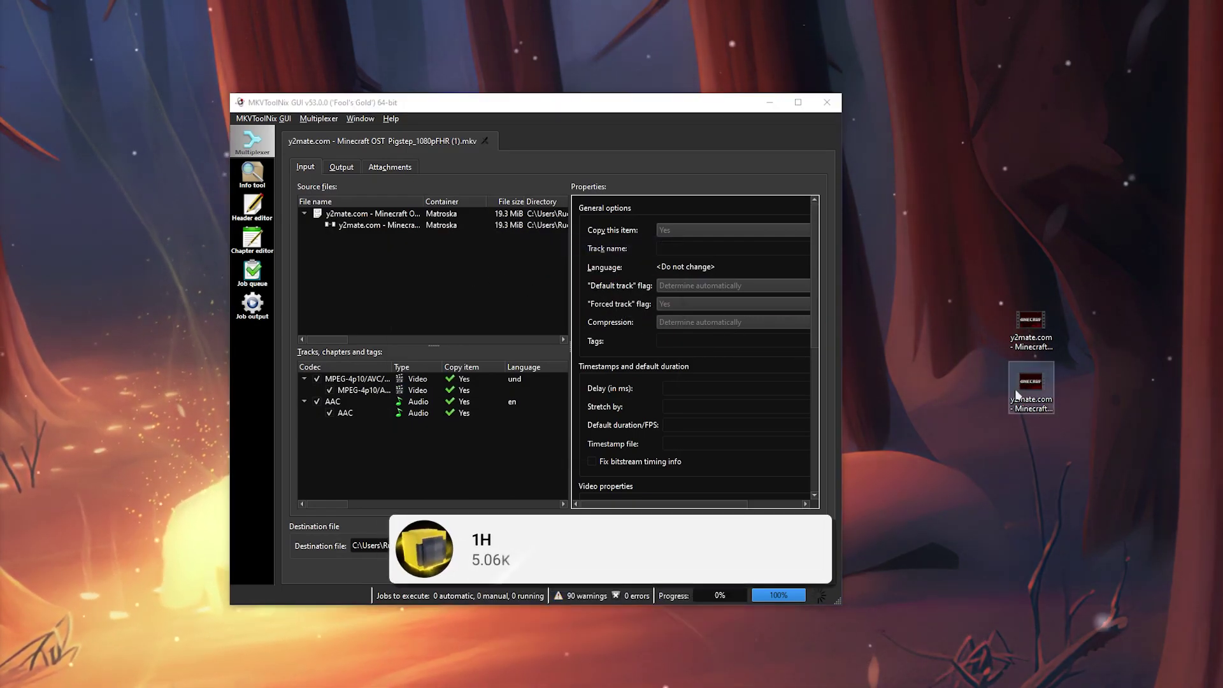
Append more copies of the joined MKV to the source file and remove the surplus one, keeping five appended copies.
left_click_drag(1031, 389, 479, 275)
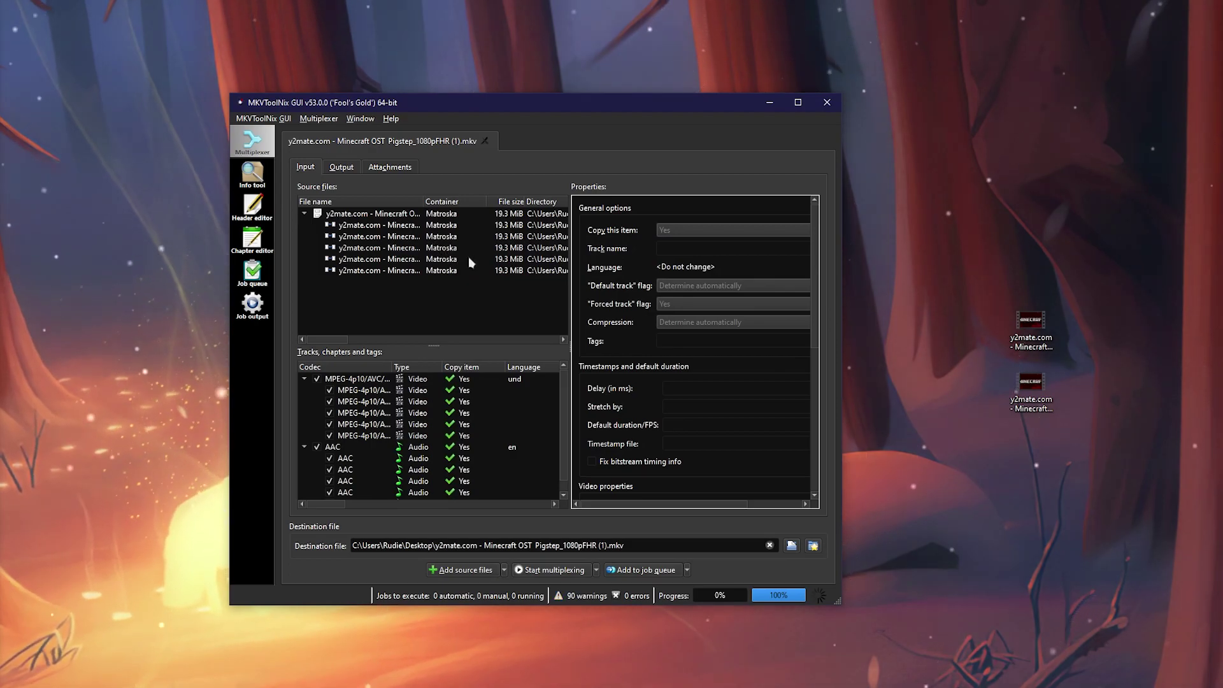
left_click_drag(1013, 382, 484, 263)
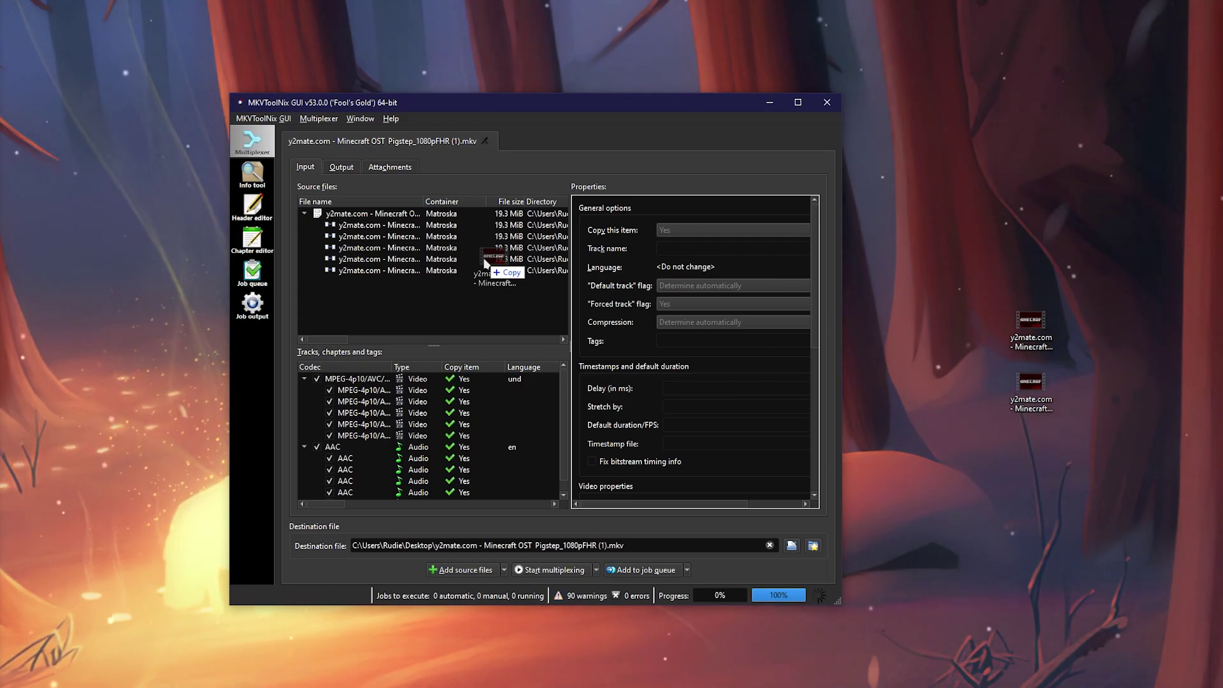
left_click_drag(484, 263, 486, 264)
right_click(495, 282)
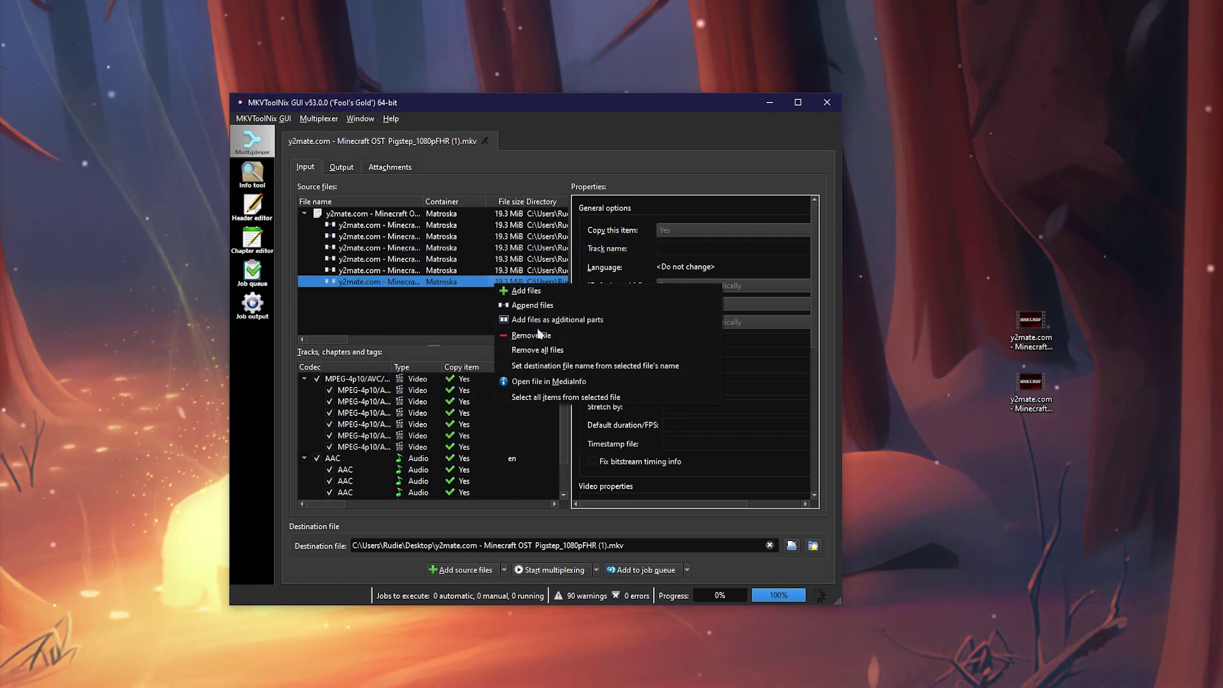
left_click(545, 333)
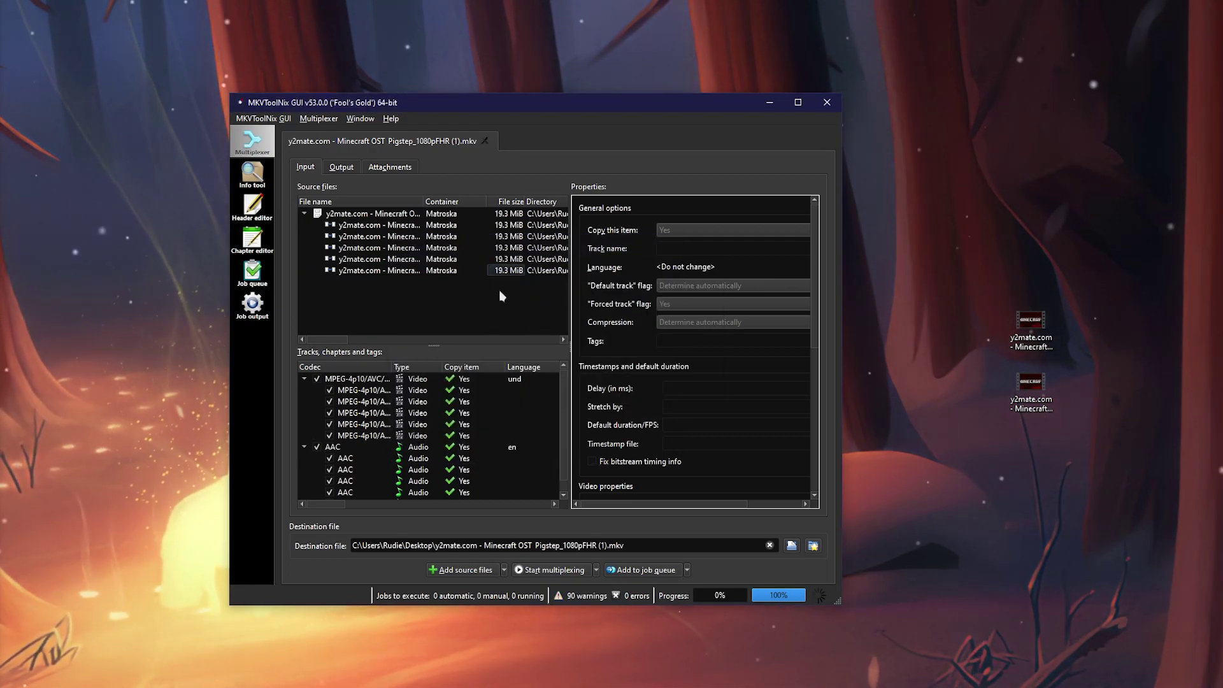
Go over the appended MKV entries and append the original Pigstep MP4 once to the existing source file.
left_click(495, 268)
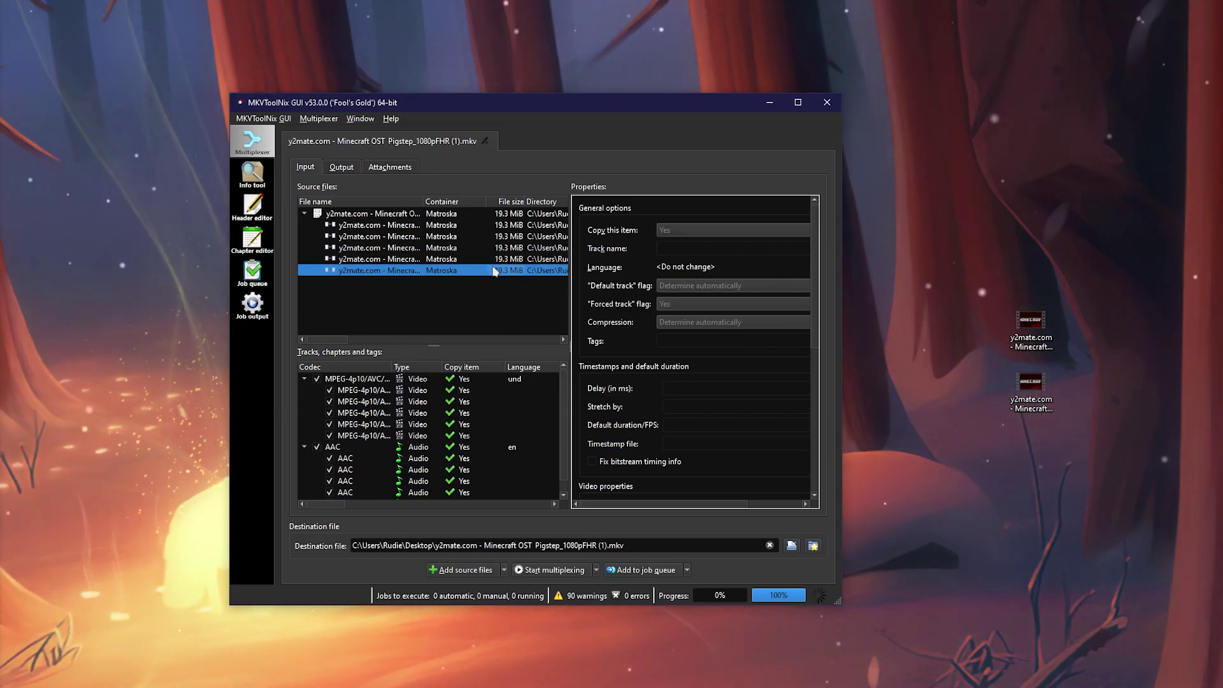
left_click_drag(482, 268, 486, 214)
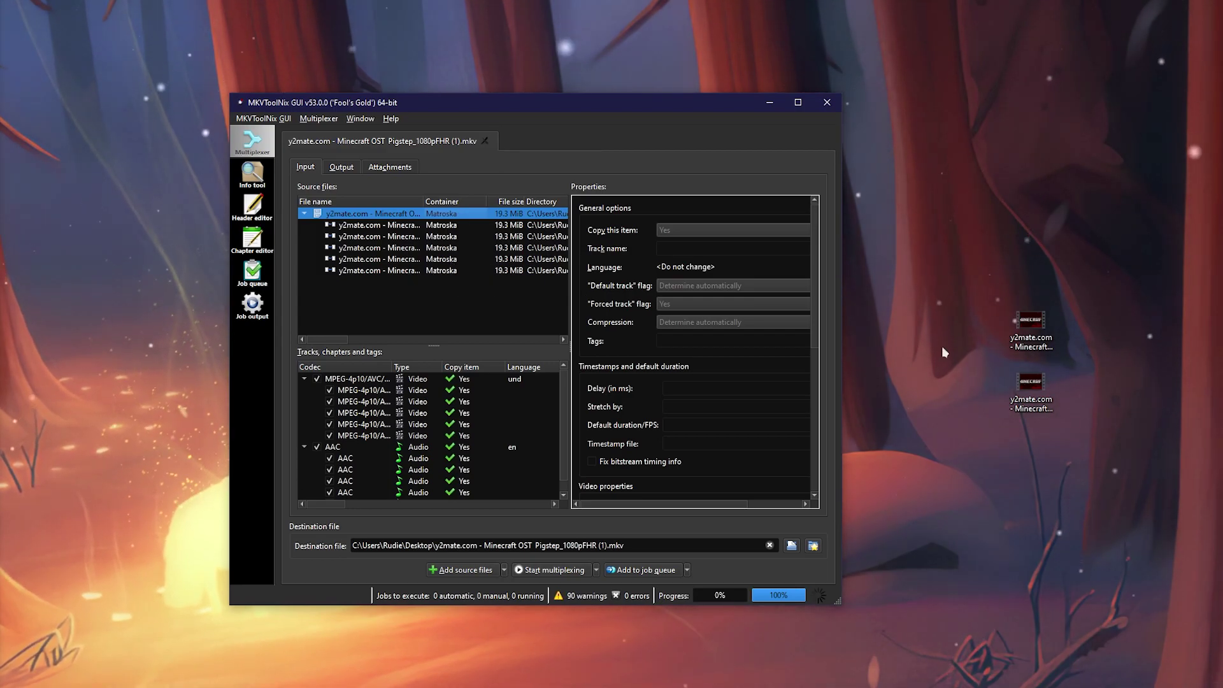
left_click(1035, 350)
left_click_drag(1033, 332, 534, 248)
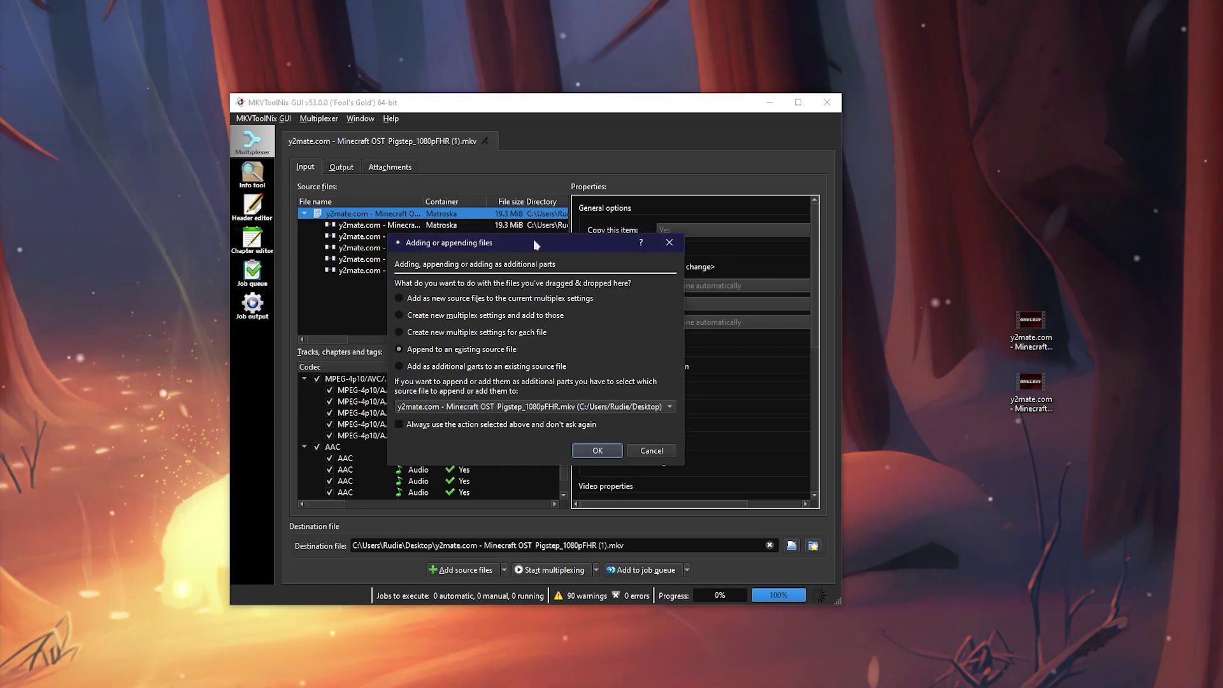
key("Return")
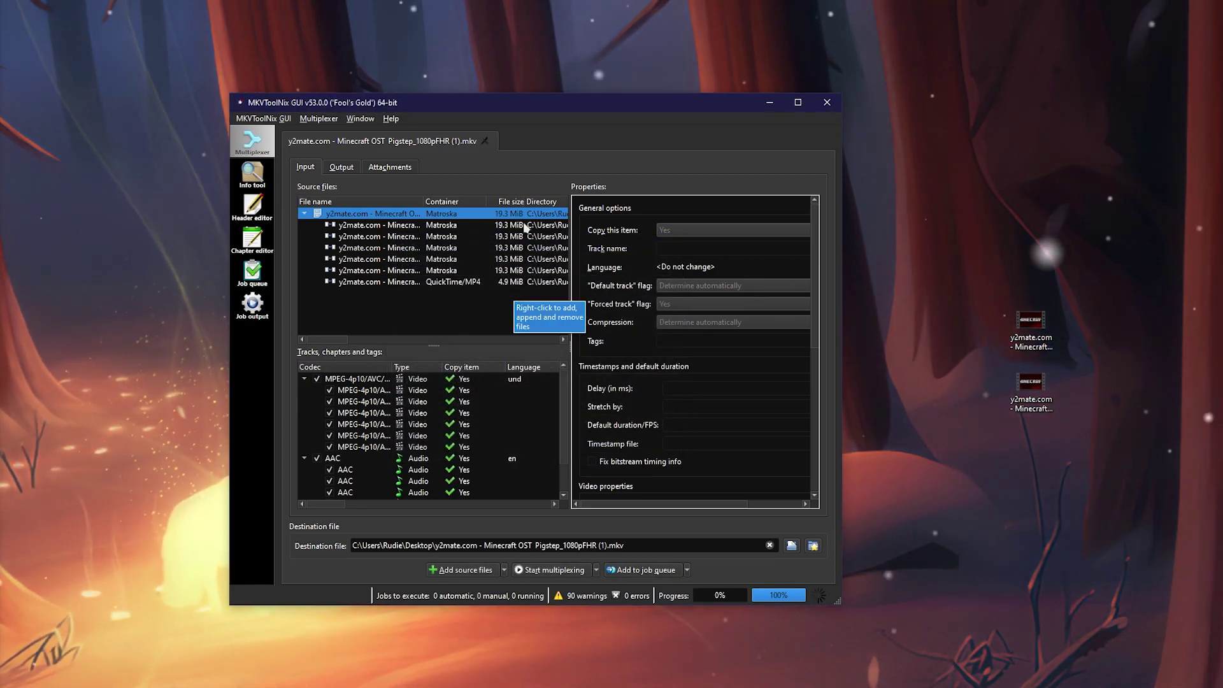
Multiplex into y2mate.com - Minecraft OST Pigstep_1080pFHR (1).mkv, play the output to check its length, and close the player and MKVToolNix.
left_click(560, 569)
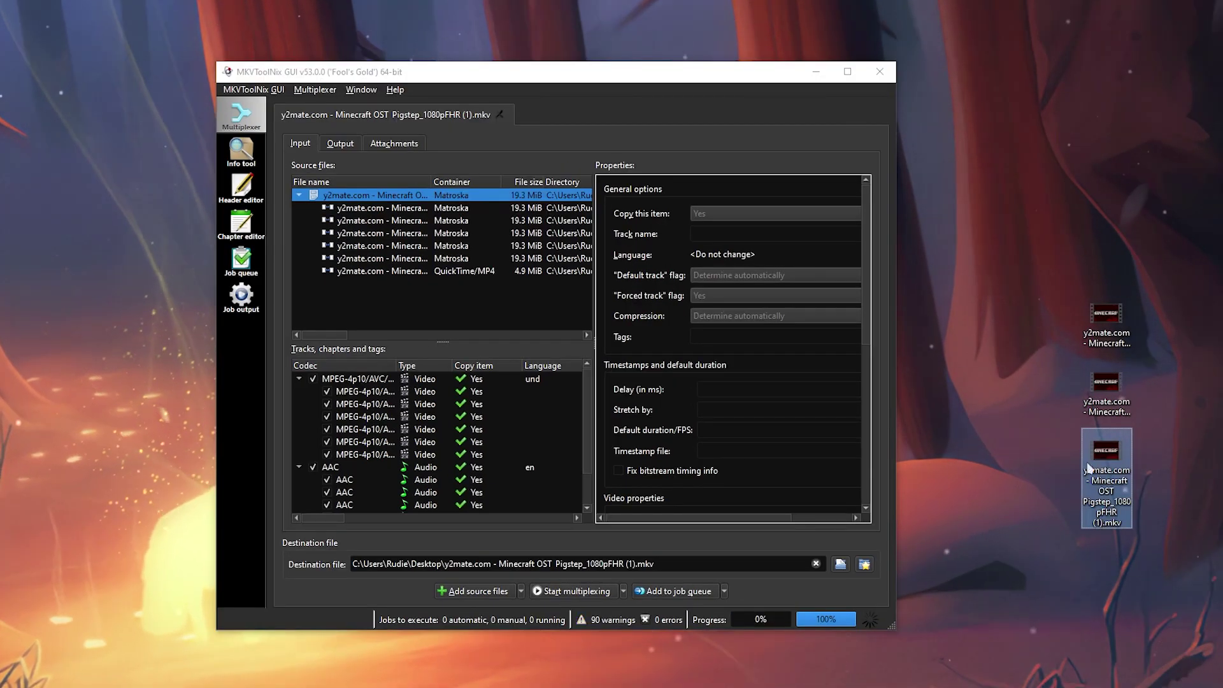
double_click(1109, 482)
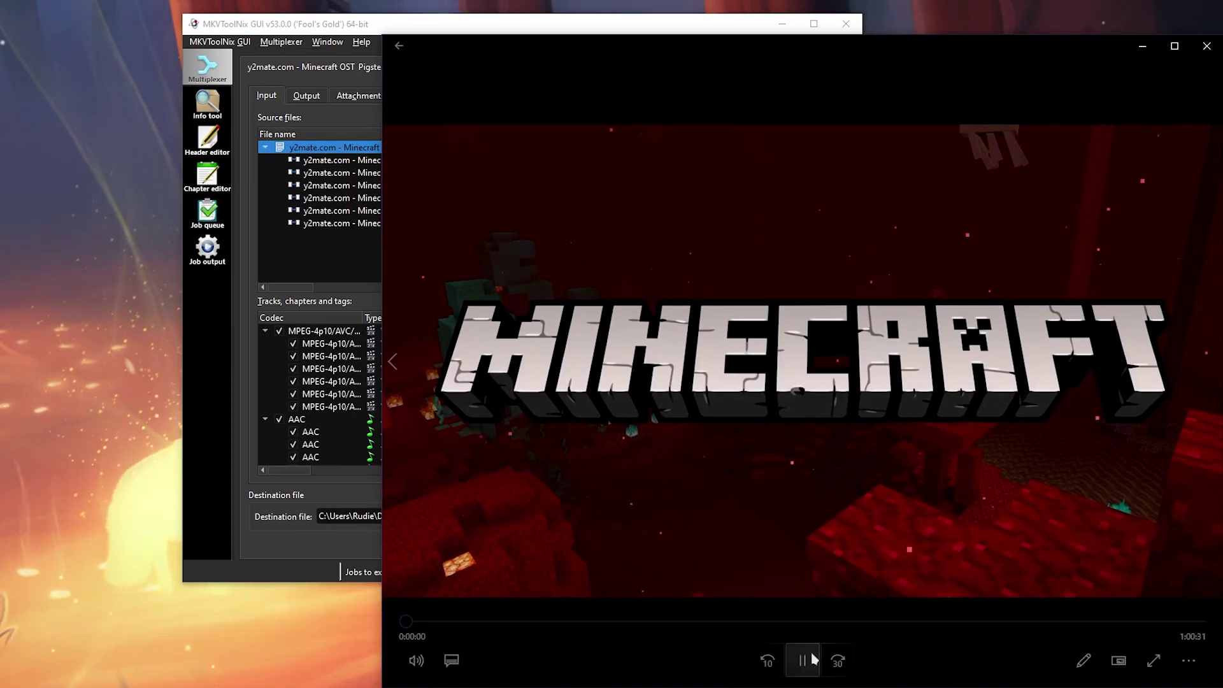
left_click(816, 658)
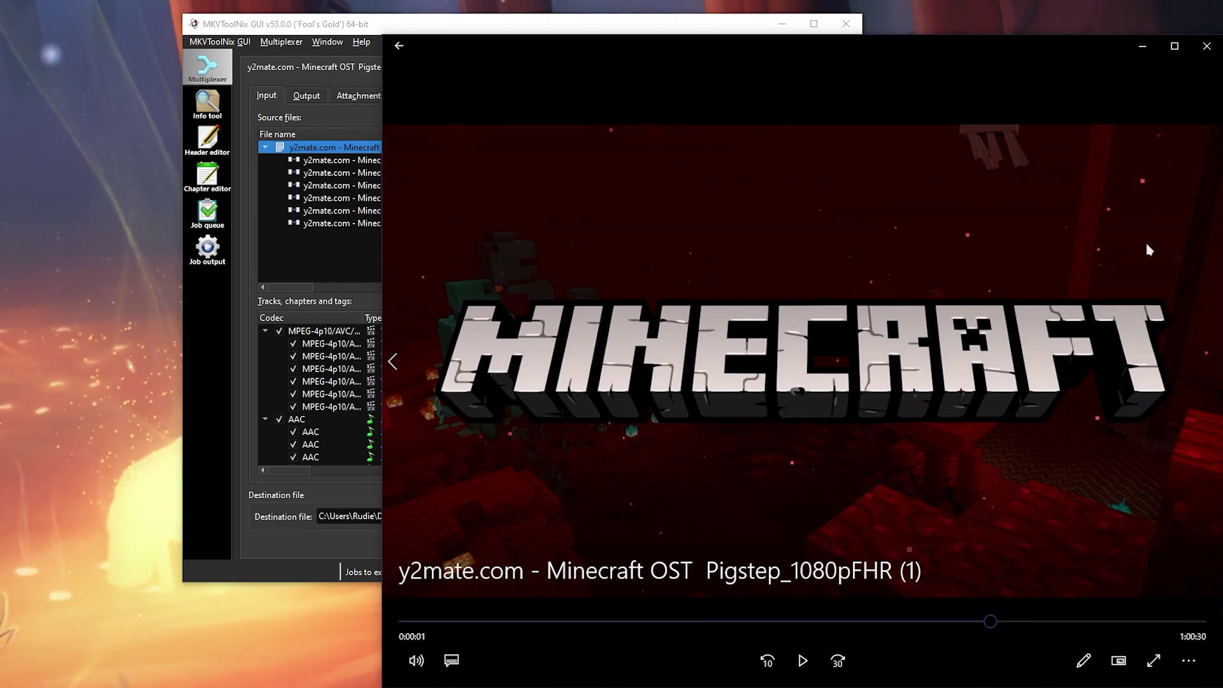
left_click(1206, 46)
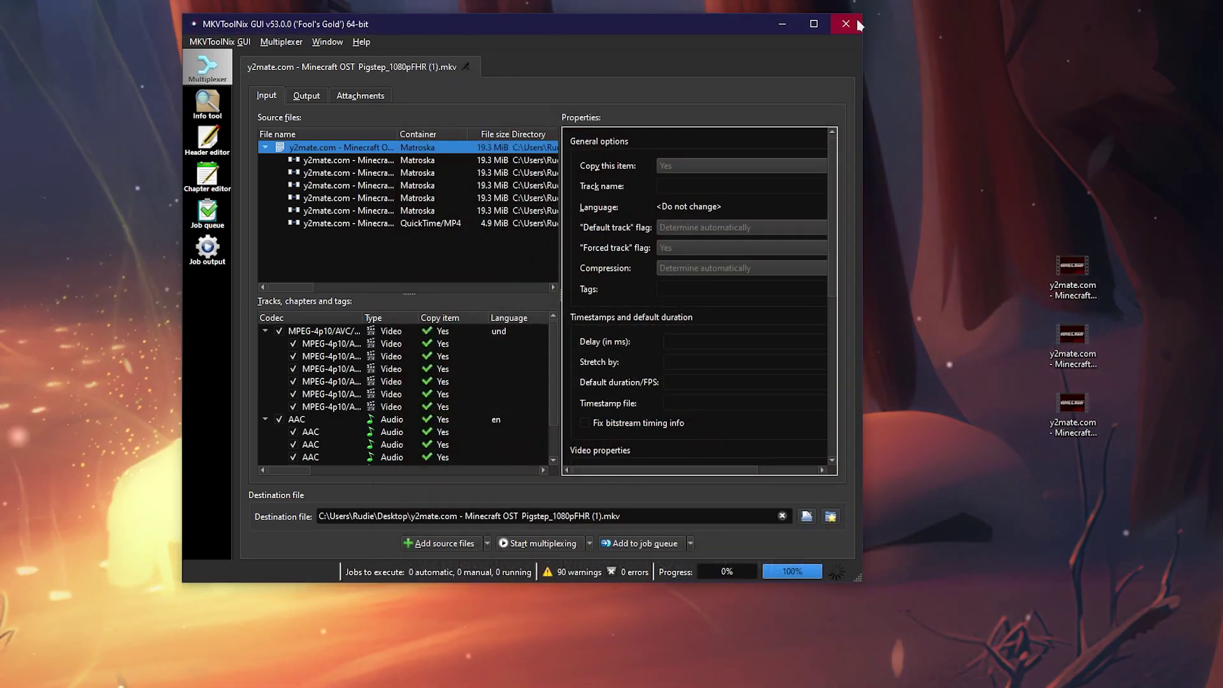
left_click(846, 24)
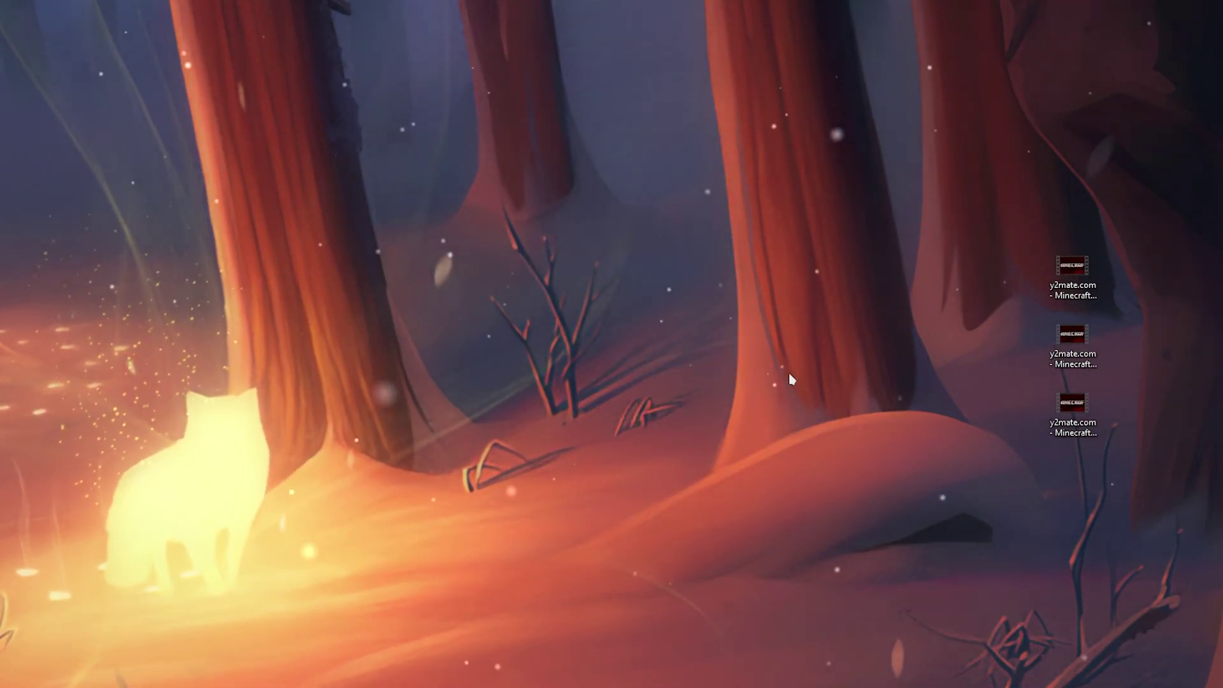
left_click_drag(1073, 265, 896, 255)
left_click_drag(1075, 470, 769, 176)
left_click_drag(842, 219, 635, 105)
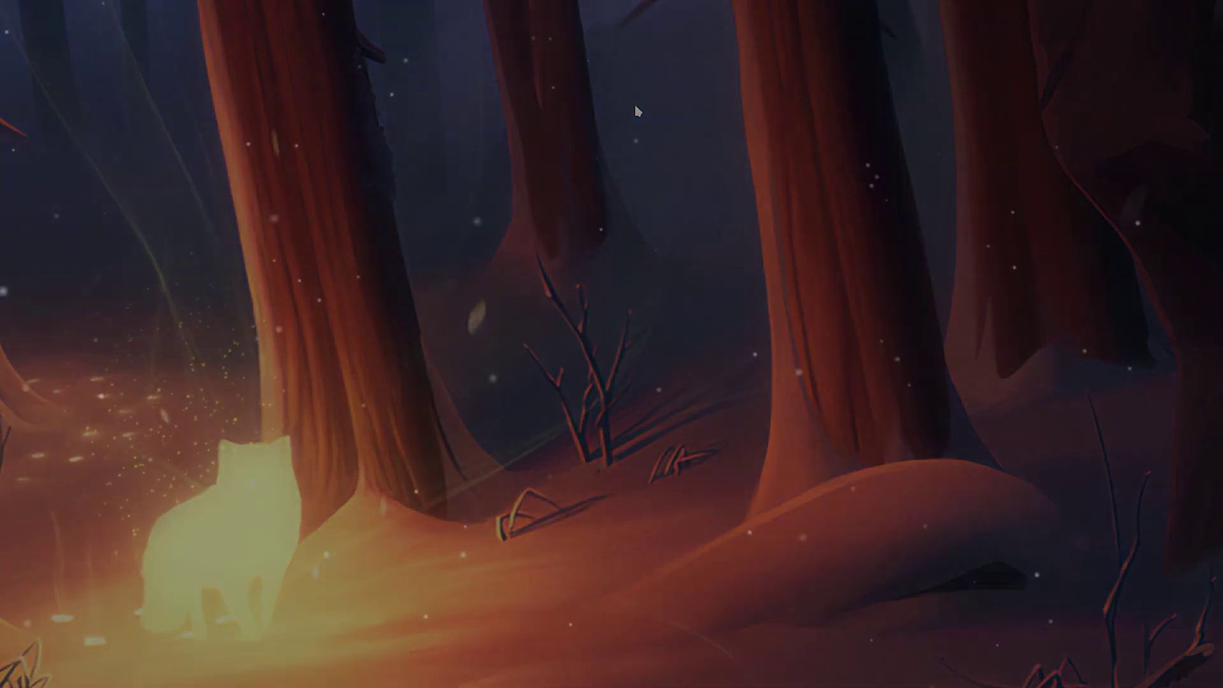